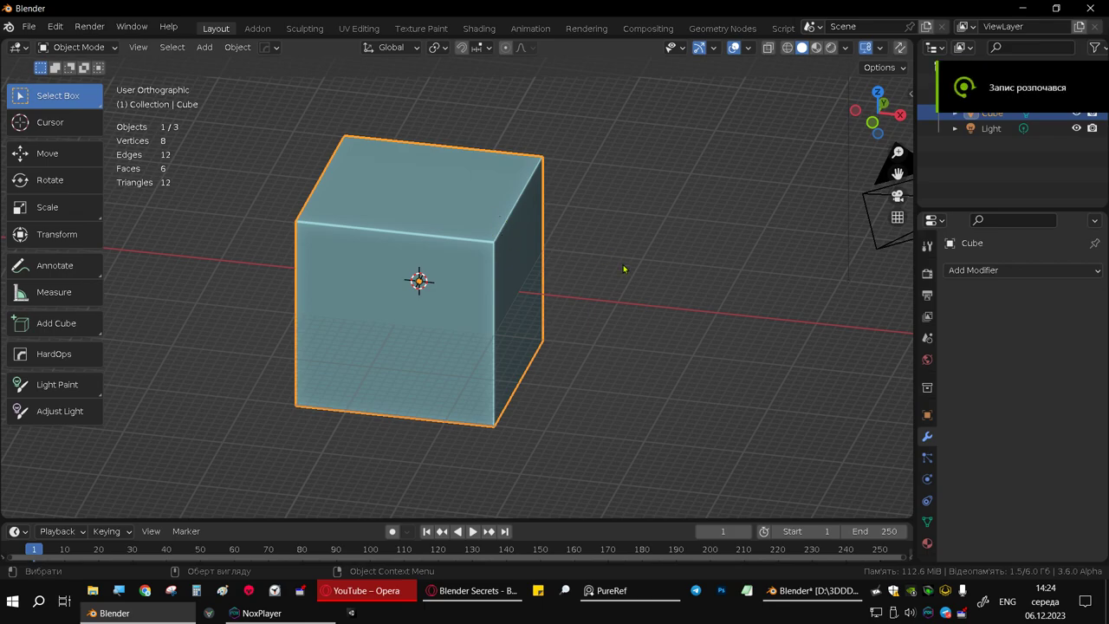
# Step: Toggle Face Orientation colouring on and back off in the viewport overlays
pyautogui.moveTo(522, 272)
pyautogui.mouseDown(button='middle')
pyautogui.moveTo(570, 266)
pyautogui.moveTo(522, 245)
pyautogui.mouseUp(button='middle')
pyautogui.click(750, 47)
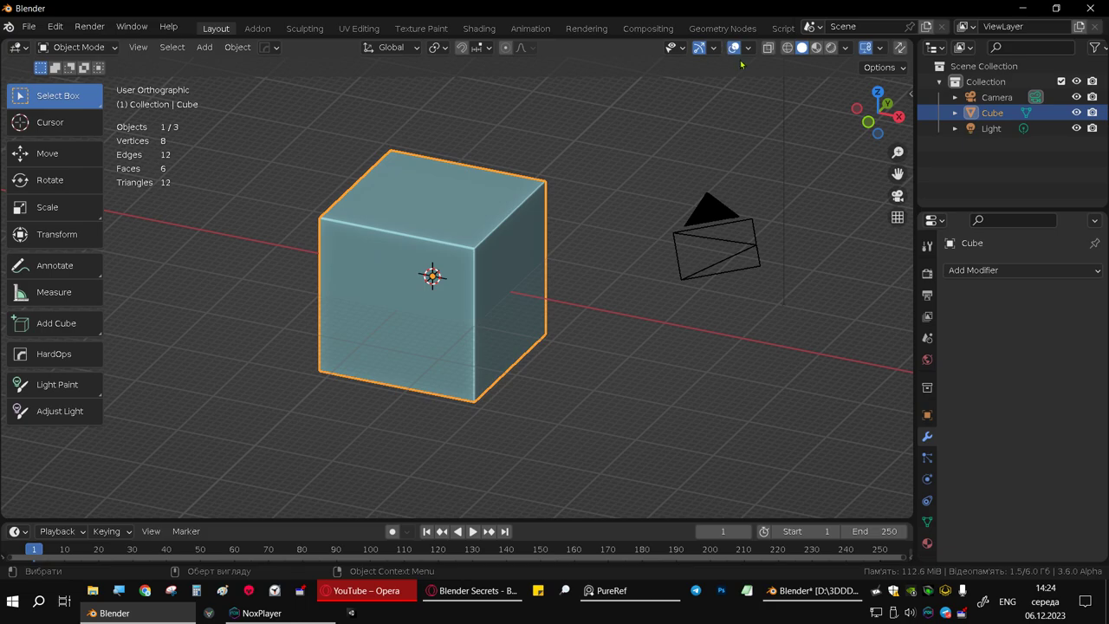
pyautogui.click(748, 48)
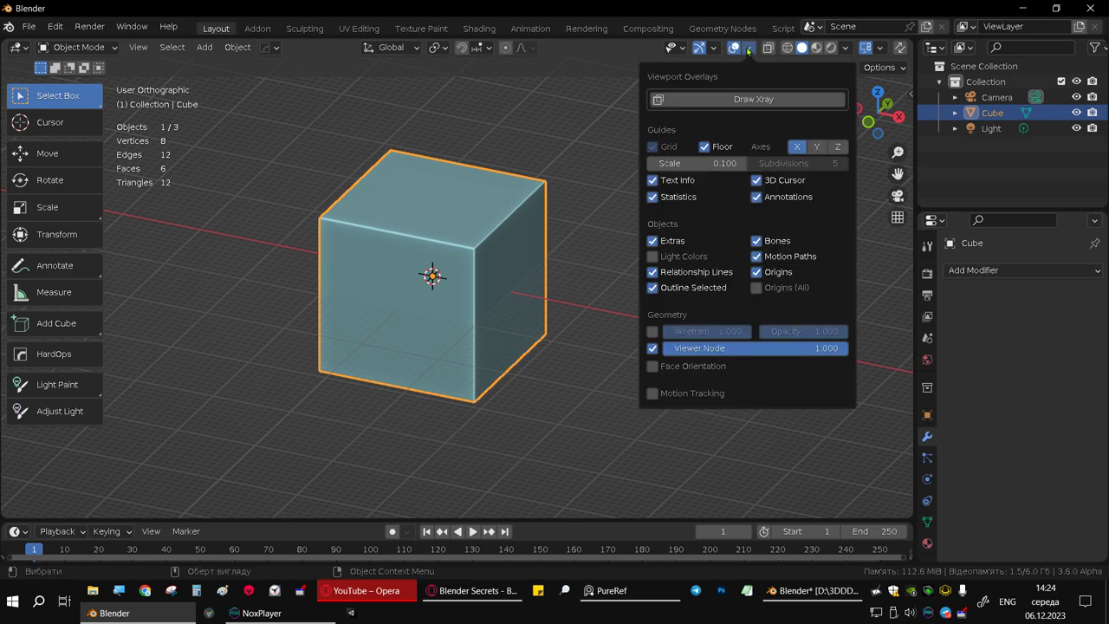
pyautogui.click(653, 367)
pyautogui.click(653, 367)
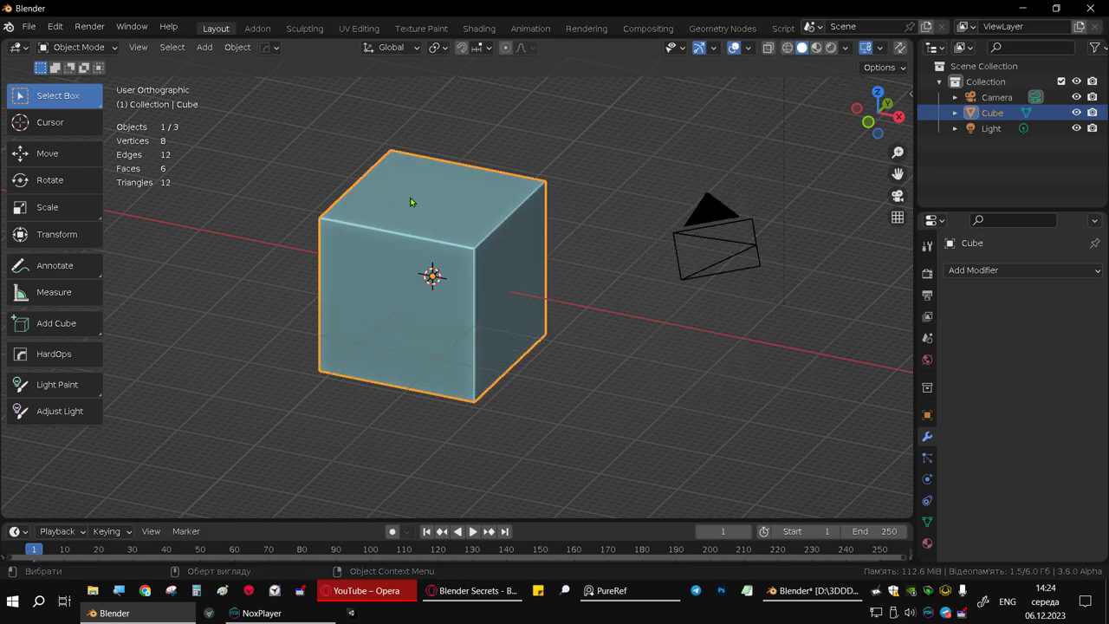
pyautogui.moveTo(444, 283); pyautogui.dragTo(416, 278, button='middle')
# Step: Duplicate the cube, place the copy above the original and scale it to 0.314
pyautogui.hotkey('shift', 'd')
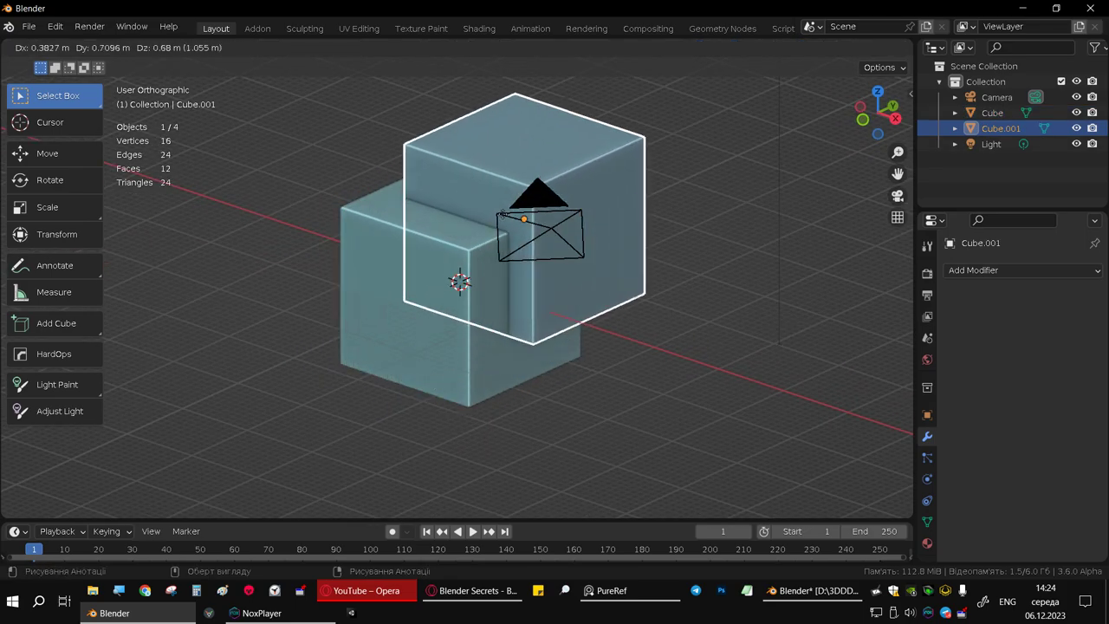
pyautogui.click(469, 184)
pyautogui.press('s')
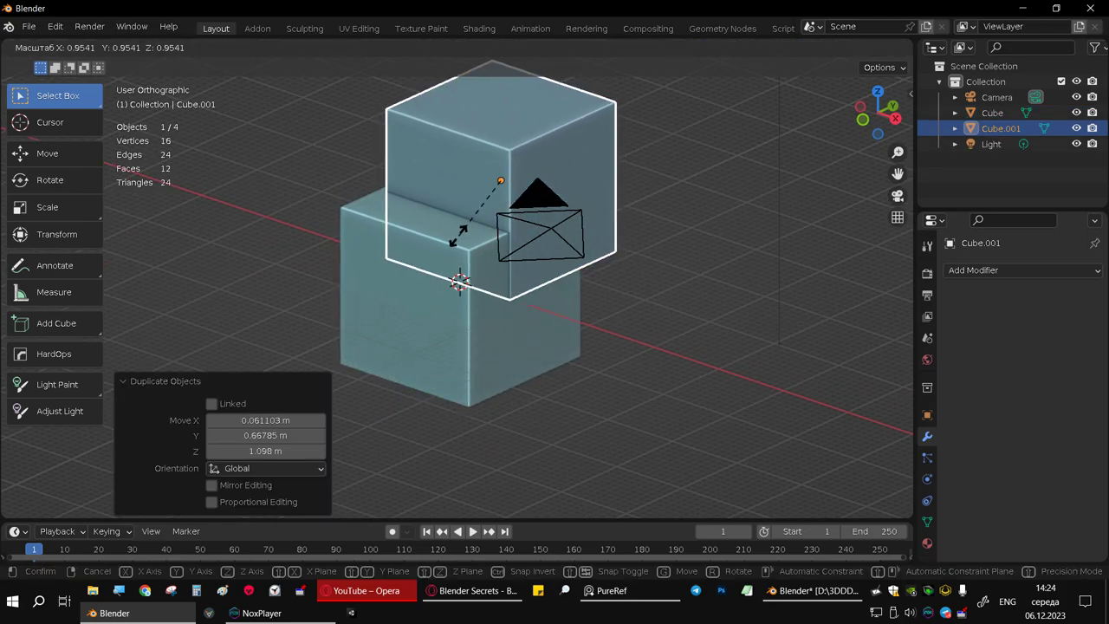
pyautogui.click(526, 189)
# Step: Flip the normals of the small cube in Edit Mode, then return to Object Mode
pyautogui.moveTo(526, 189)
pyautogui.mouseDown(button='middle')
pyautogui.moveTo(463, 215)
pyautogui.moveTo(474, 208)
pyautogui.mouseUp(button='middle')
pyautogui.click(471, 196)
pyautogui.press('Tab')
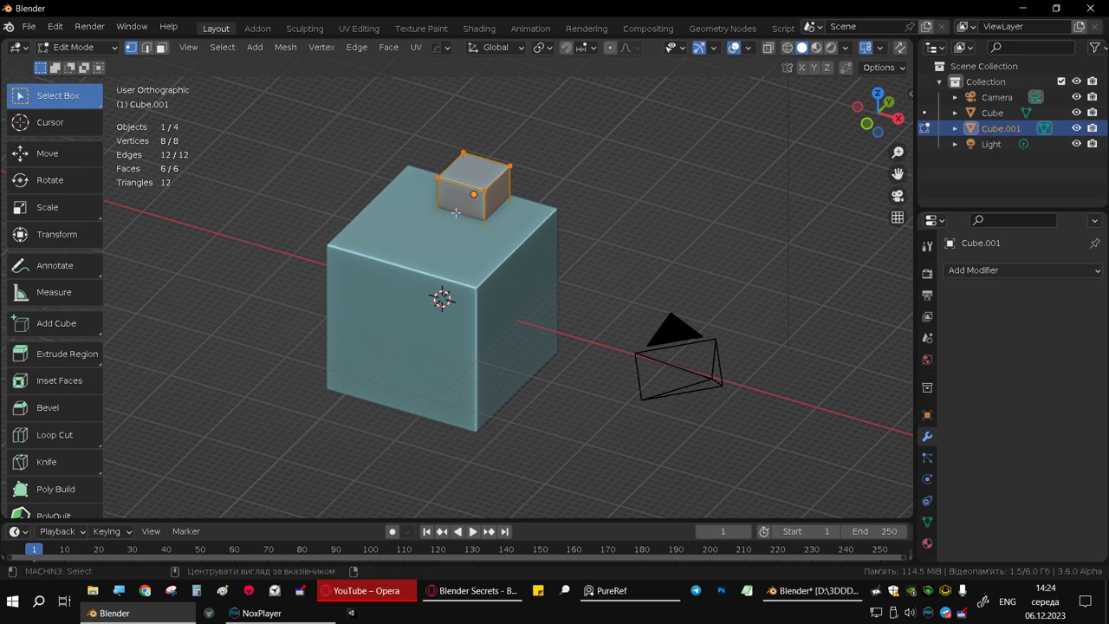
pyautogui.hotkey('alt', 'n')
pyautogui.click(407, 210)
pyautogui.press('Tab')
# Step: Delete the camera and switch the viewport overlays off
pyautogui.moveTo(581, 205)
pyautogui.mouseDown(button='middle')
pyautogui.moveTo(584, 179)
pyautogui.moveTo(488, 200)
pyautogui.moveTo(448, 193)
pyautogui.mouseUp(button='middle')
pyautogui.scroll(2, 449, 193)
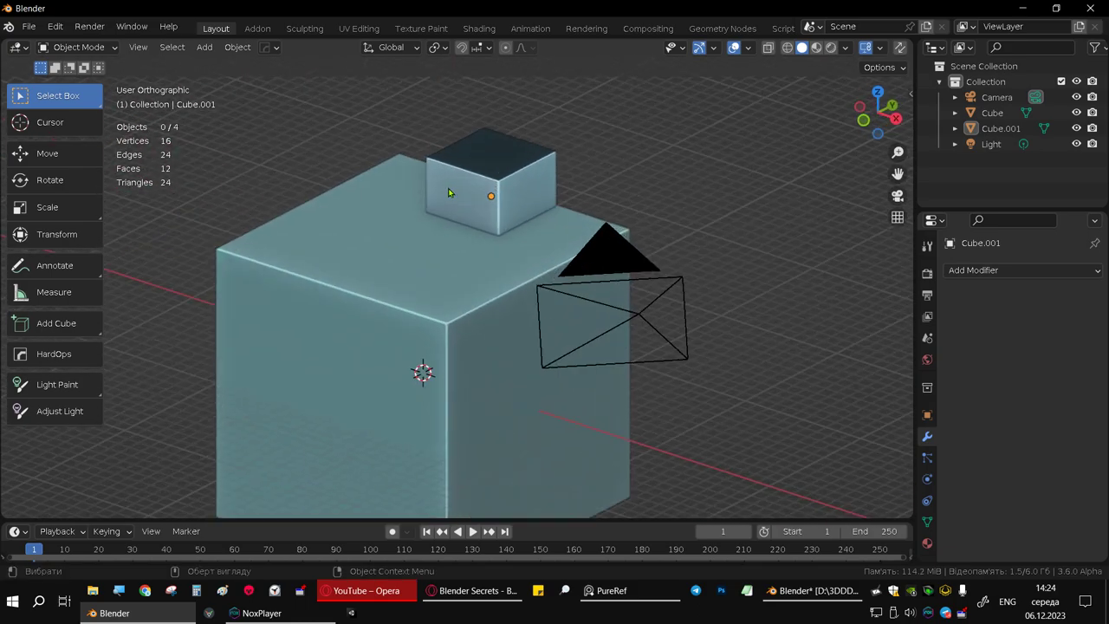
pyautogui.click(644, 332)
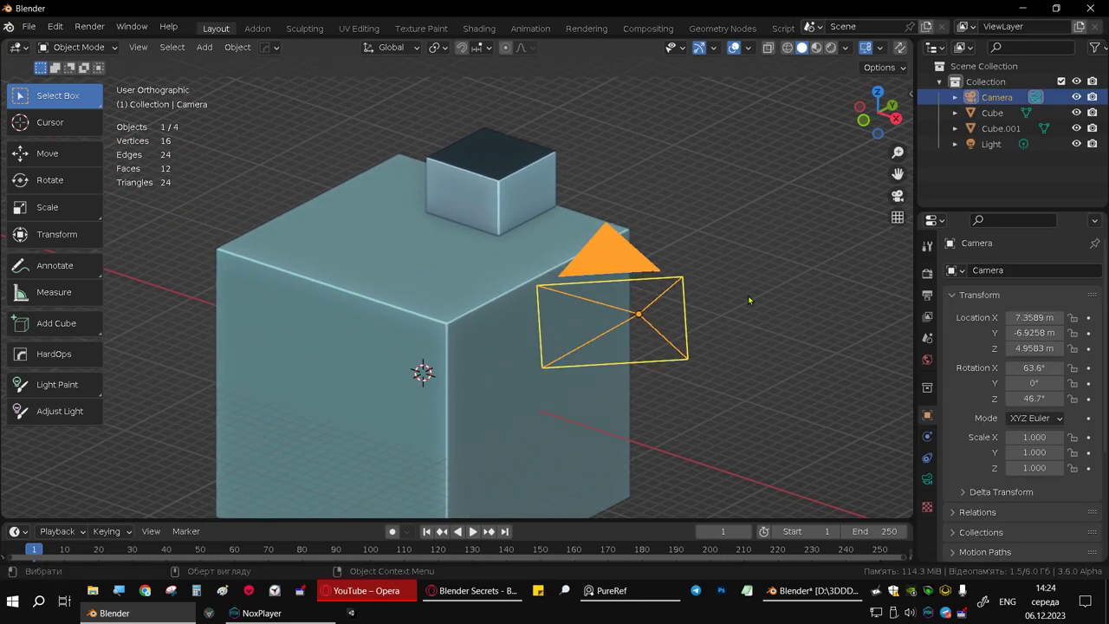
pyautogui.press('Delete')
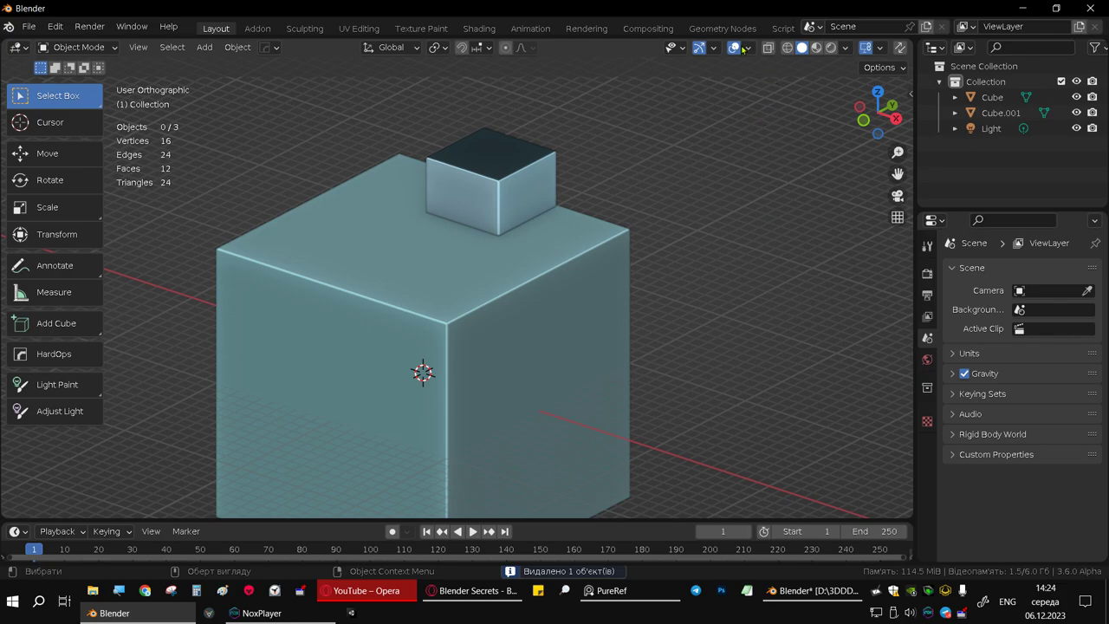
pyautogui.click(738, 48)
pyautogui.click(750, 49)
pyautogui.click(698, 341)
pyautogui.click(734, 49)
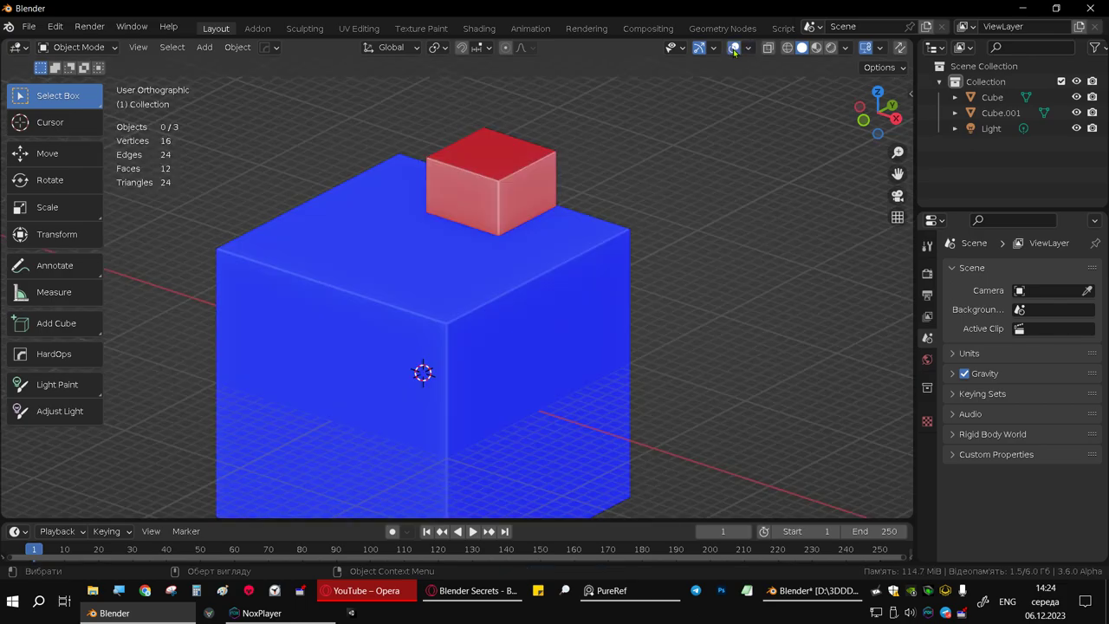
pyautogui.moveTo(599, 175); pyautogui.dragTo(562, 160, button='middle')
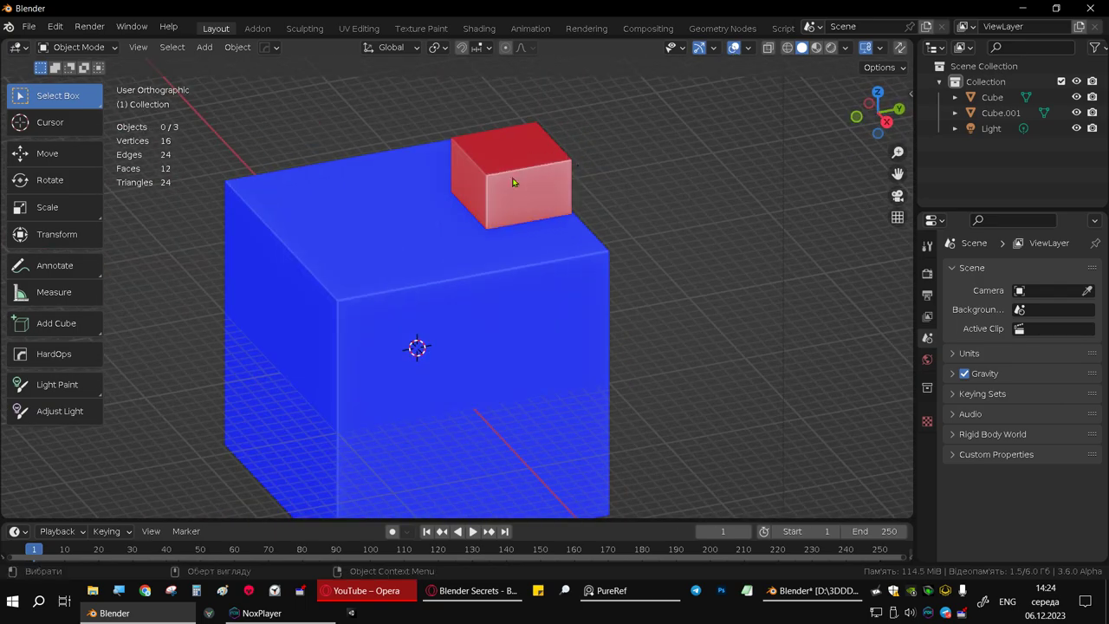
pyautogui.moveTo(562, 160); pyautogui.dragTo(508, 161, button='middle')
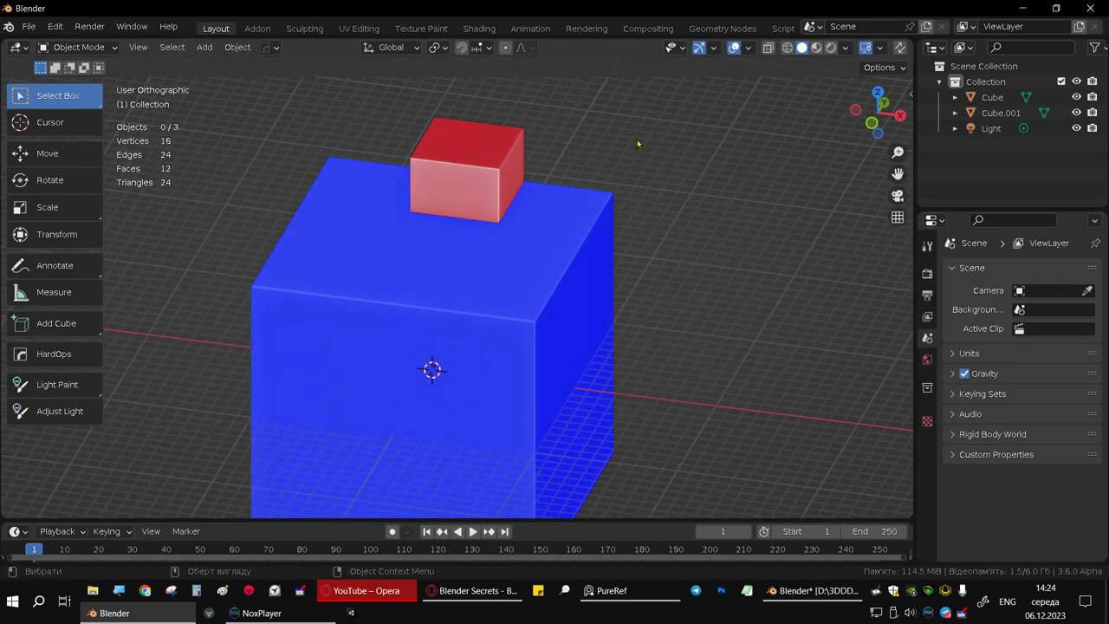
pyautogui.click(749, 48)
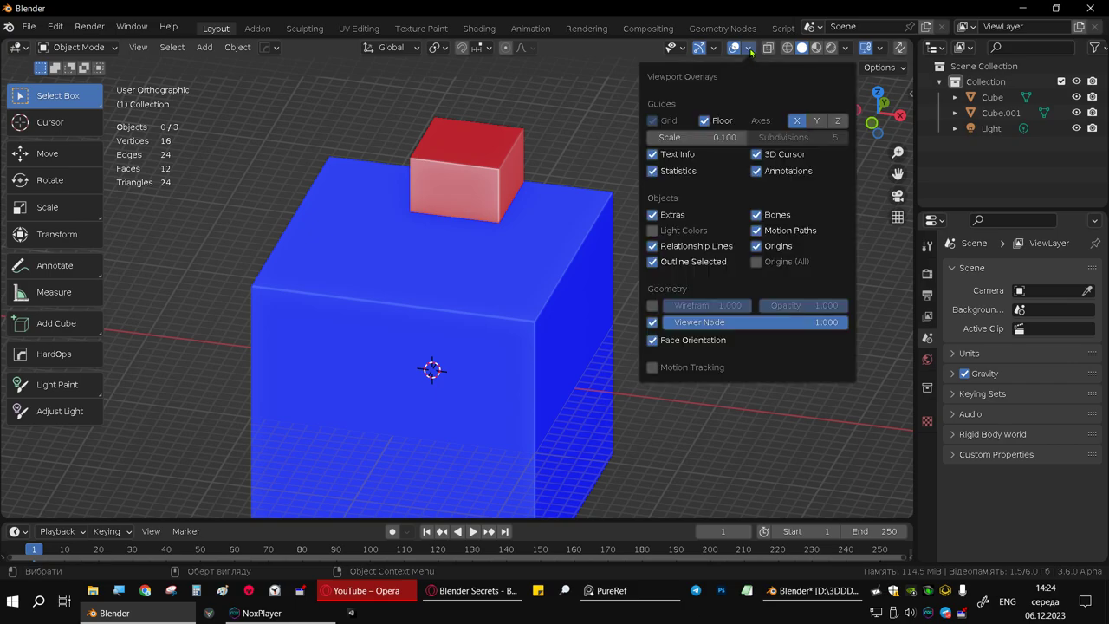
pyautogui.rightClick(653, 340)
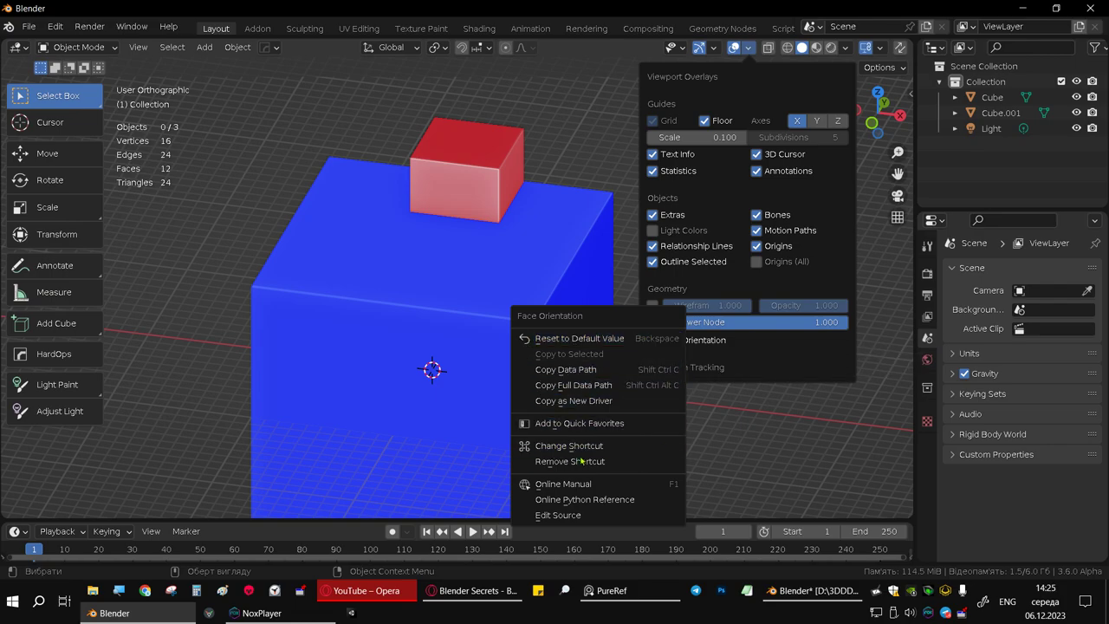
pyautogui.moveTo(619, 201)
pyautogui.mouseDown(button='middle')
pyautogui.moveTo(450, 240)
pyautogui.moveTo(460, 278)
pyautogui.mouseUp(button='middle')
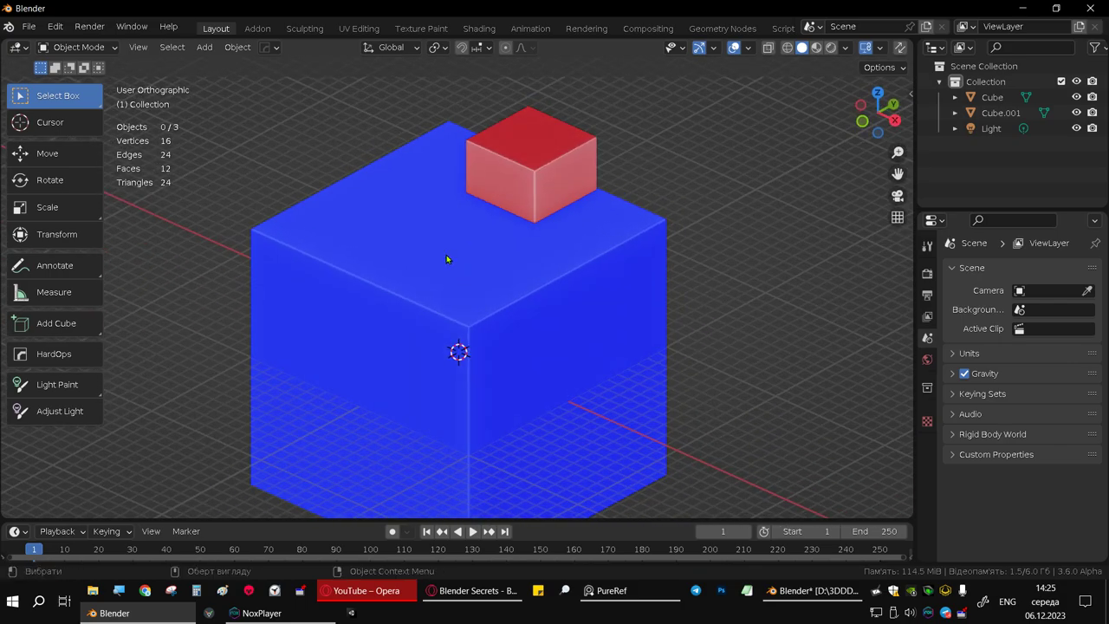
pyautogui.hotkey('shift', 'f')
pyautogui.hotkey('shift', 'f')
pyautogui.hotkey('shift', 'f')
pyautogui.hotkey('shift', 'f')
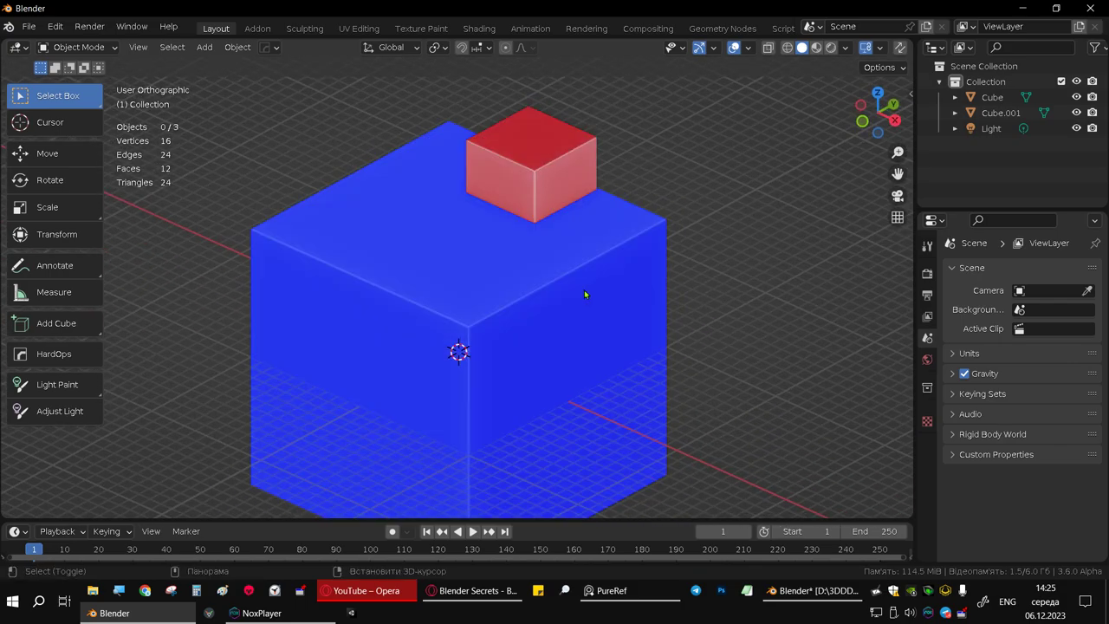
pyautogui.hotkey('shift', 'f')
pyautogui.hotkey('shift', 'f')
pyautogui.hotkey('shift', 'f')
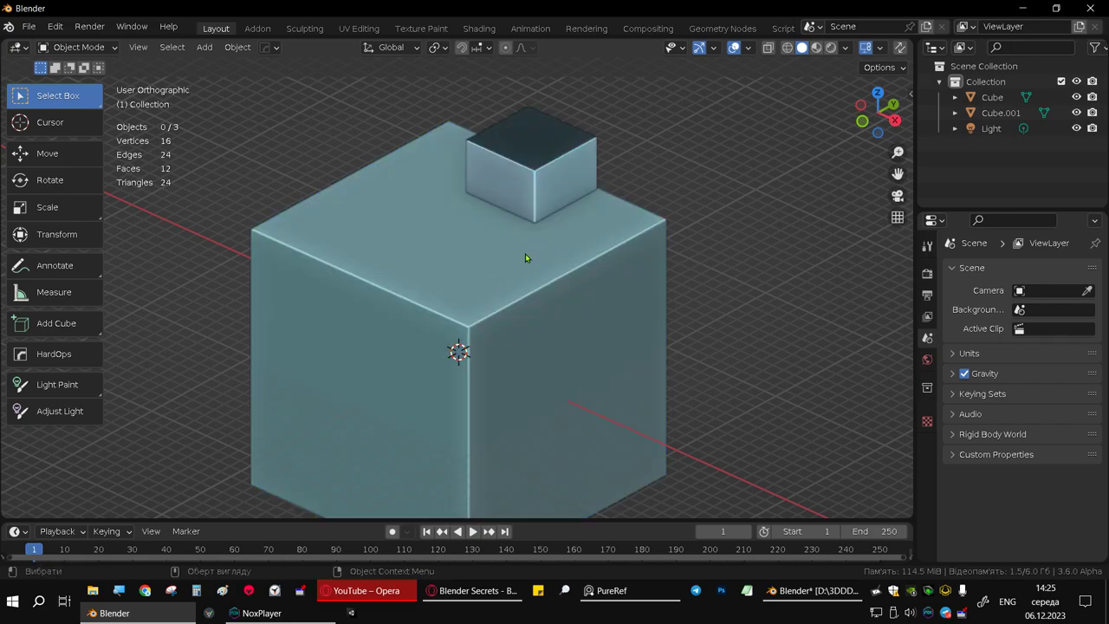
pyautogui.scroll(-3, 525, 253)
pyautogui.moveTo(548, 254)
pyautogui.mouseDown(button='middle')
pyautogui.moveTo(613, 243)
pyautogui.moveTo(620, 259)
pyautogui.mouseUp(button='middle')
pyautogui.moveTo(548, 284)
pyautogui.mouseDown(button='middle')
pyautogui.moveTo(514, 245)
pyautogui.moveTo(557, 214)
pyautogui.mouseUp(button='middle')
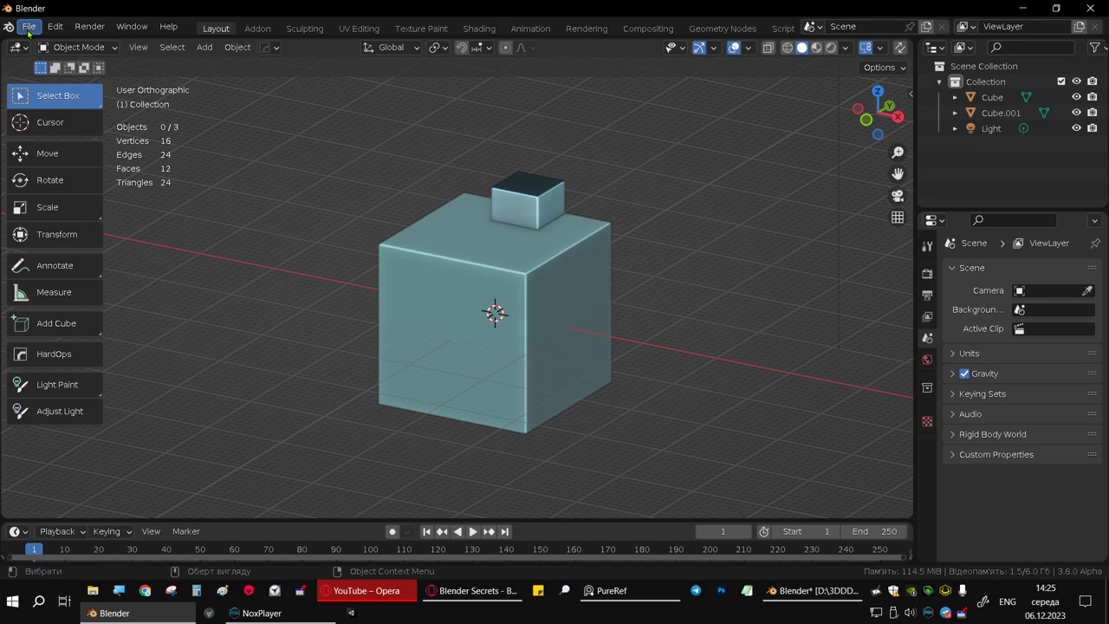
# Step: Delete the small flipped cube Cube.001 and view the remaining cube from the front
pyautogui.click(559, 204)
pyautogui.press('Delete')
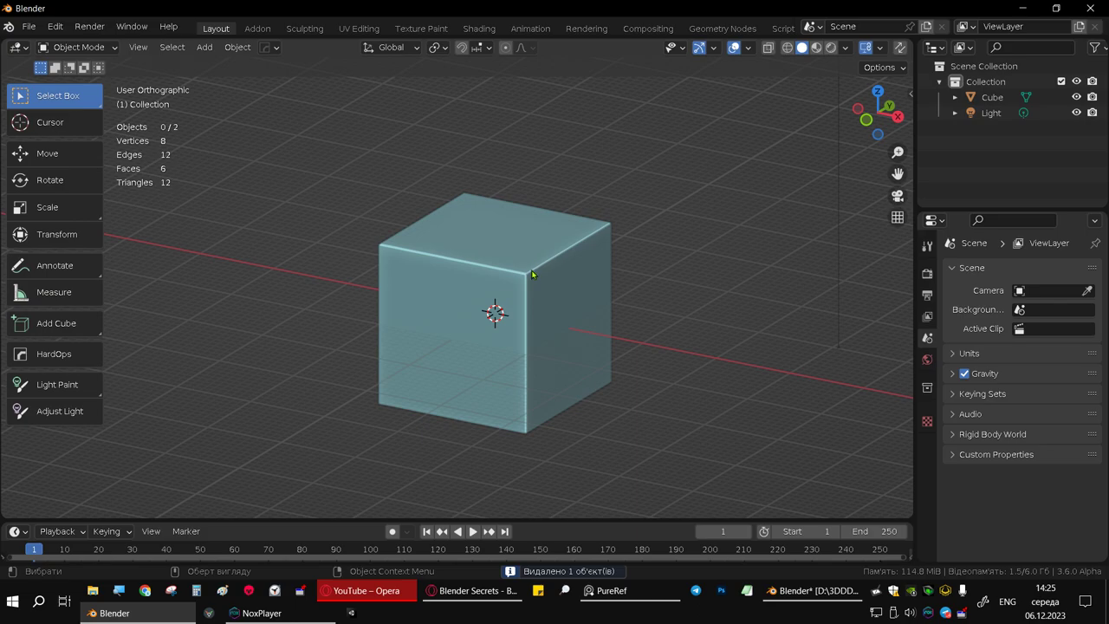
pyautogui.moveTo(445, 293)
pyautogui.mouseDown(button='middle')
pyautogui.moveTo(512, 290)
pyautogui.moveTo(355, 265)
pyautogui.mouseUp(button='middle')
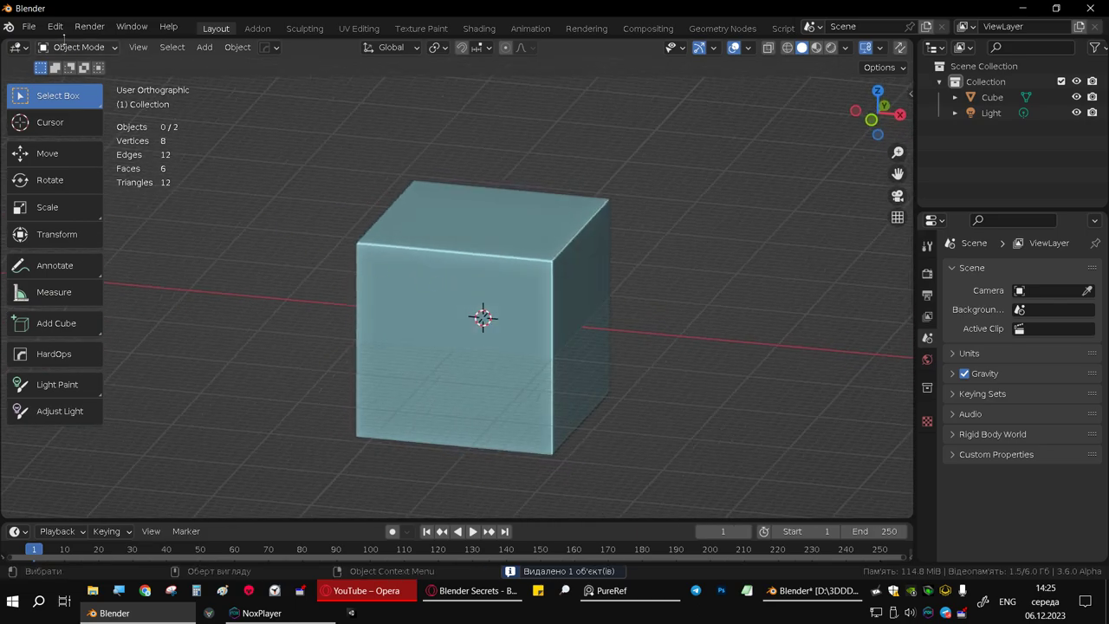
# Step: Open Edit > Preferences > Themes and expand 3D Viewport to the Face Orientation Back/Front colours
pyautogui.click(26, 28)
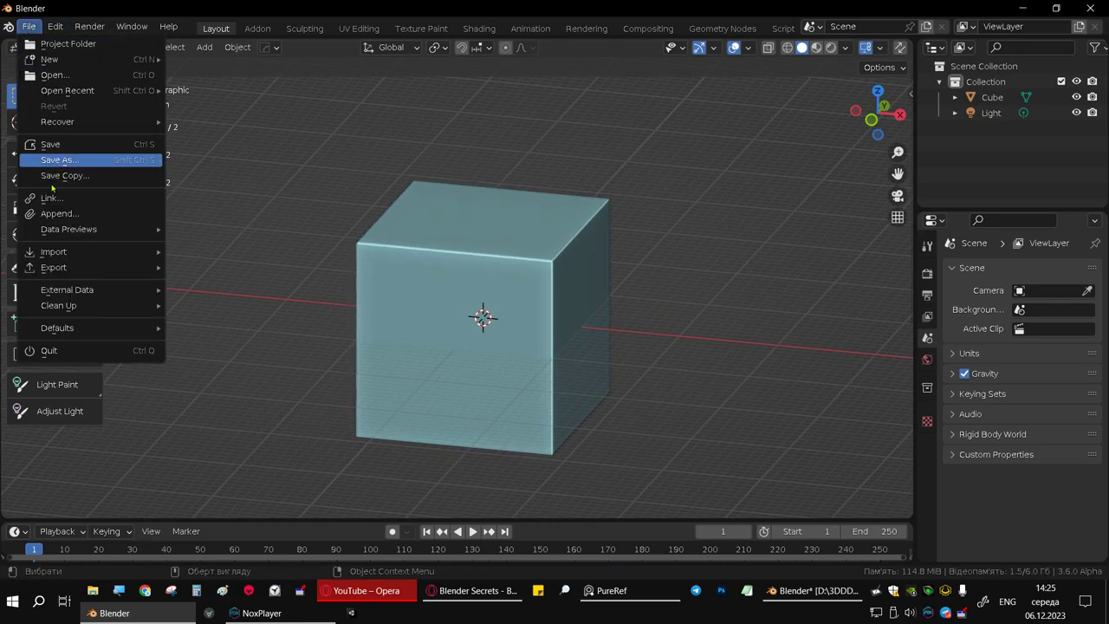
pyautogui.click(56, 29)
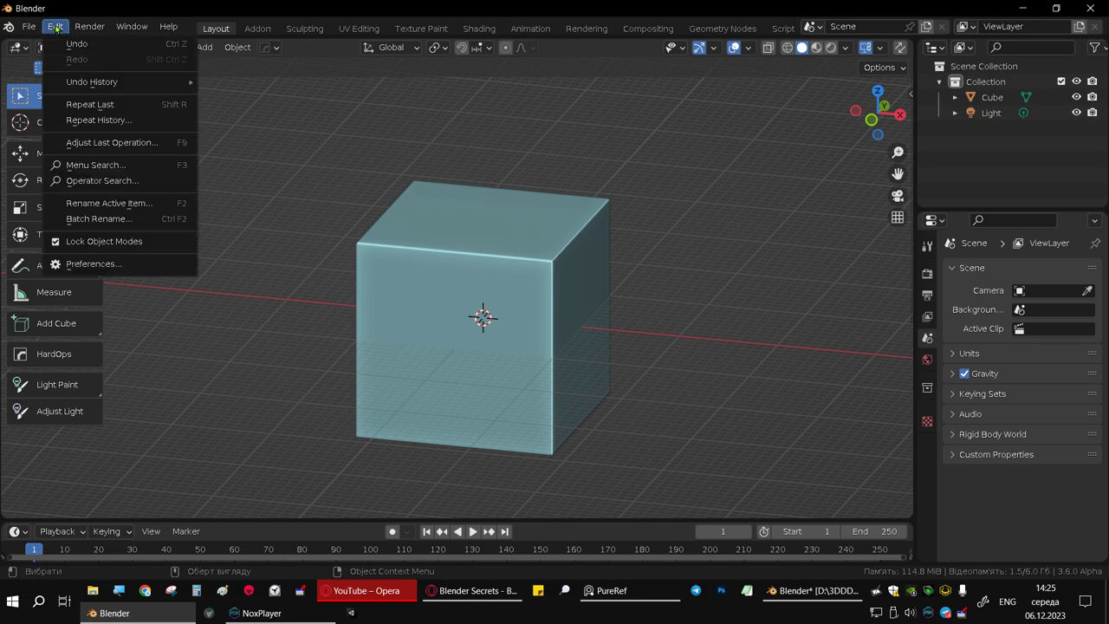
pyautogui.click(108, 264)
pyautogui.moveTo(255, 68); pyautogui.dragTo(458, 74)
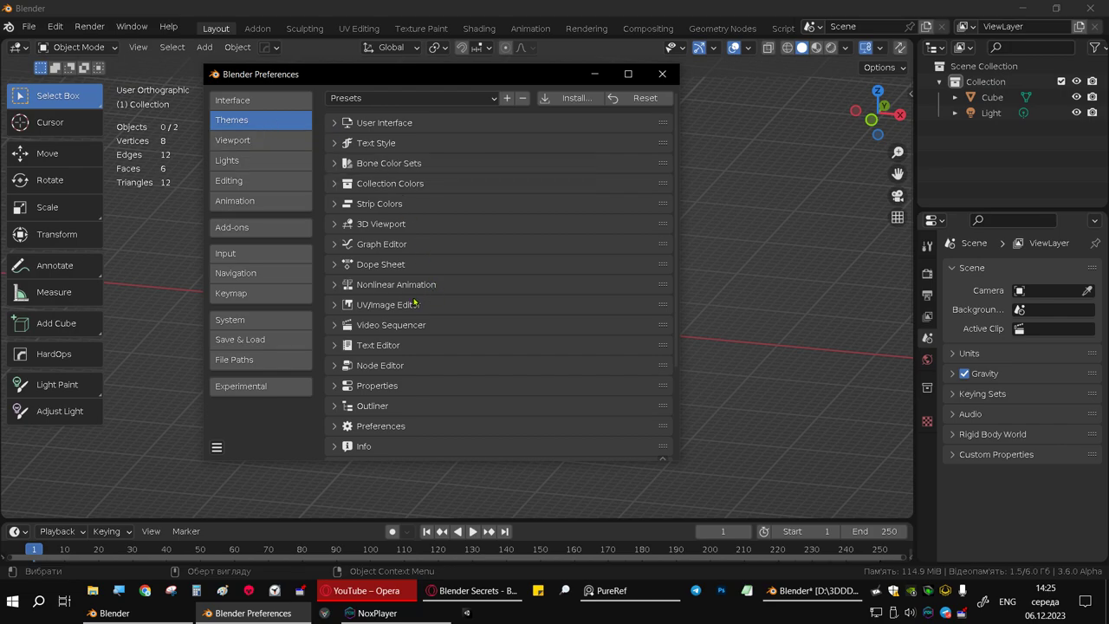
pyautogui.click(337, 224)
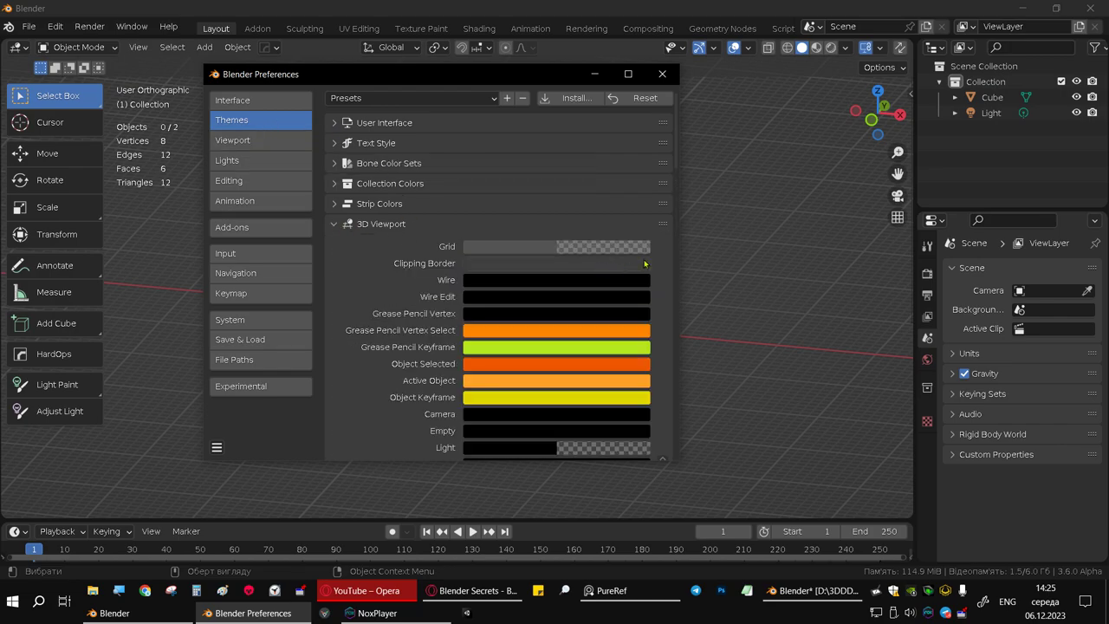
pyautogui.moveTo(677, 143); pyautogui.dragTo(704, 248)
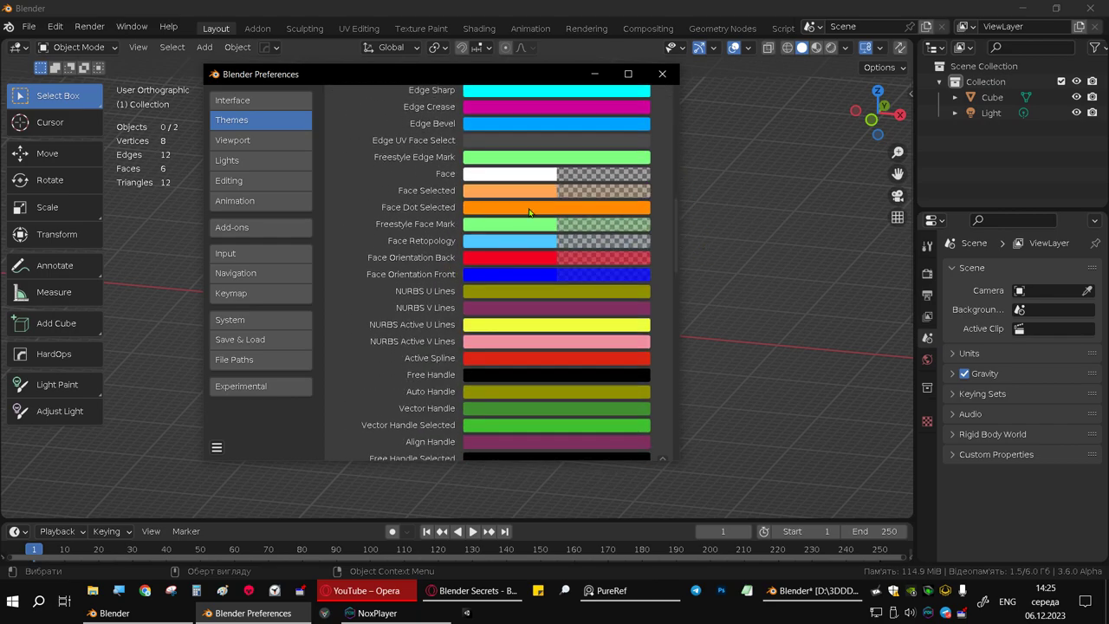
pyautogui.moveTo(518, 77)
pyautogui.mouseDown()
pyautogui.moveTo(350, 73)
pyautogui.moveTo(341, 89)
pyautogui.mouseUp()
pyautogui.click(563, 285)
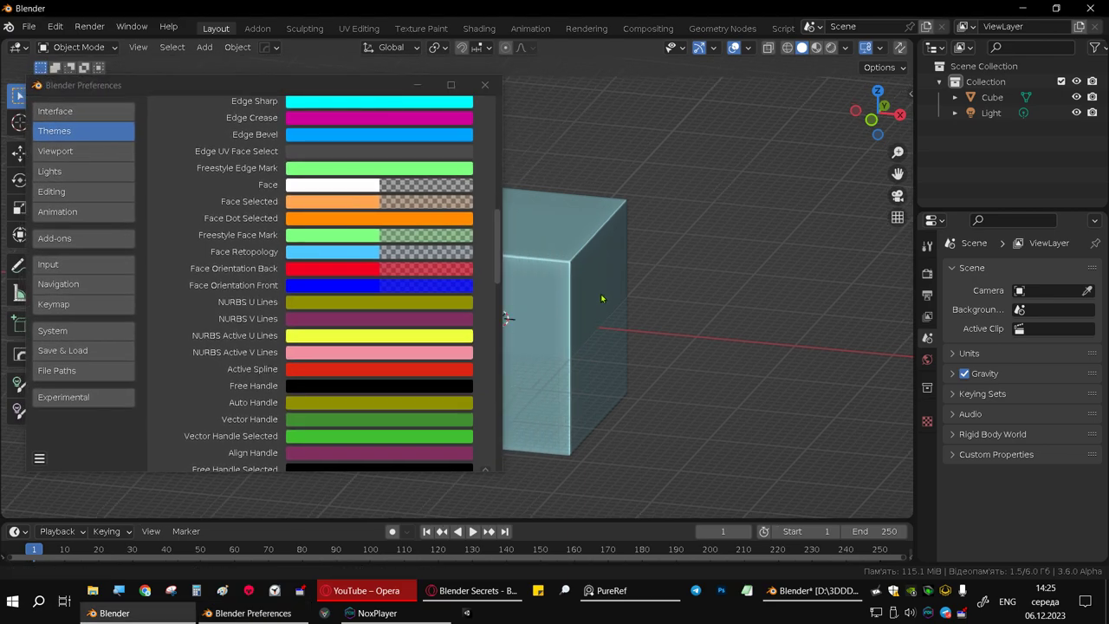
# Step: Turn on Face Orientation colouring in the viewport overlays
pyautogui.keyDown('shift'); pyautogui.moveTo(600, 294); pyautogui.dragTo(678, 286, button='middle'); pyautogui.keyUp('shift')
pyautogui.click(752, 47)
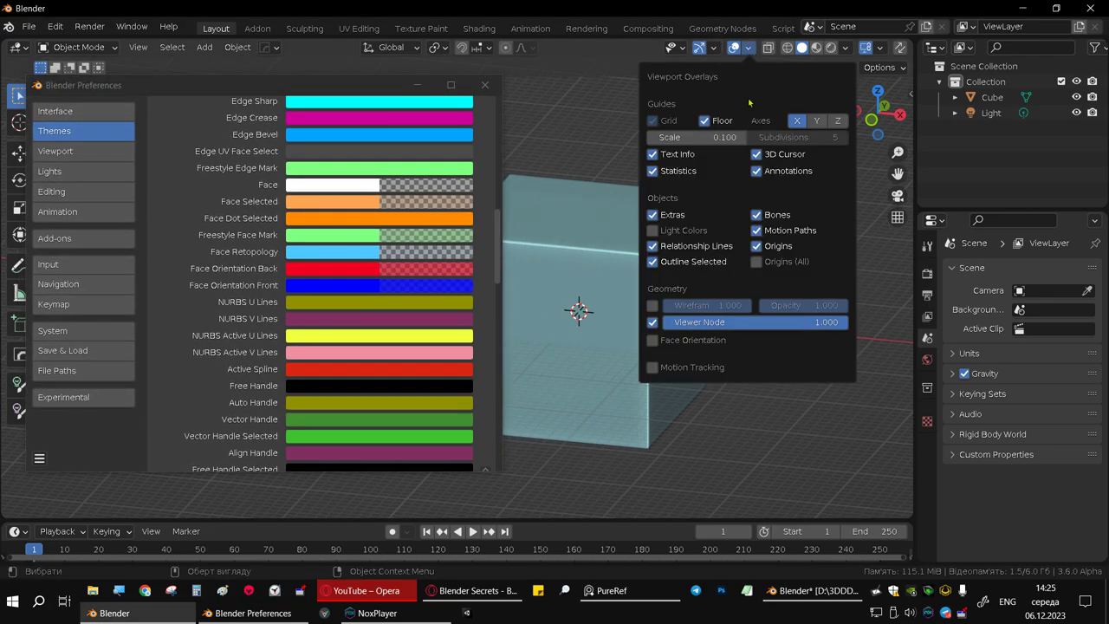
pyautogui.click(695, 340)
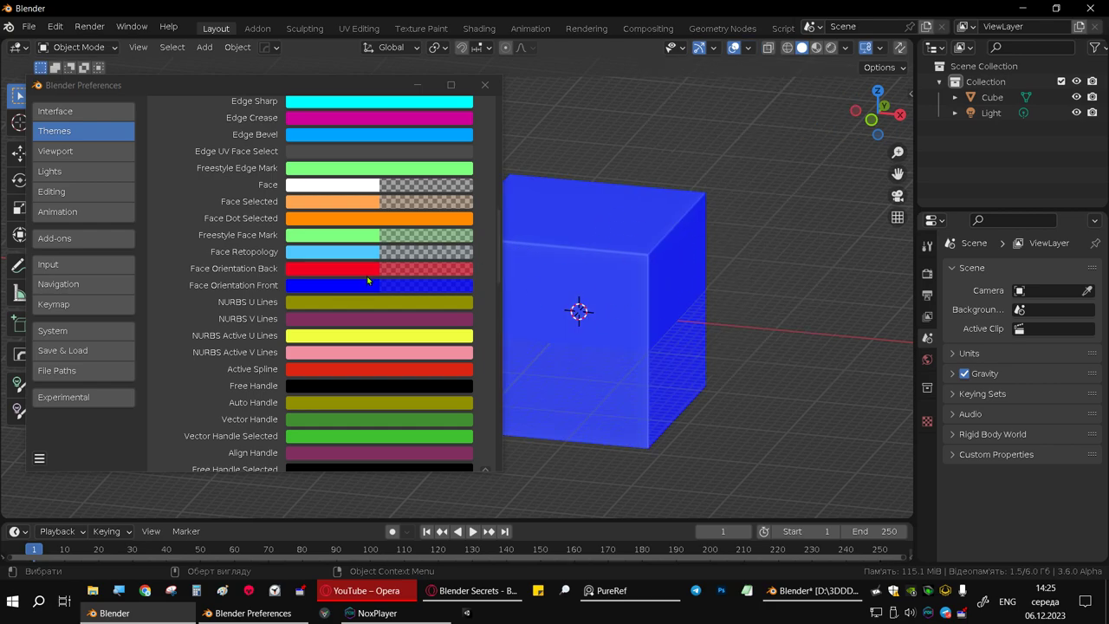
# Step: Darken the Face Orientation Front colour with 0.000 alpha, then close Preferences
pyautogui.click(329, 289)
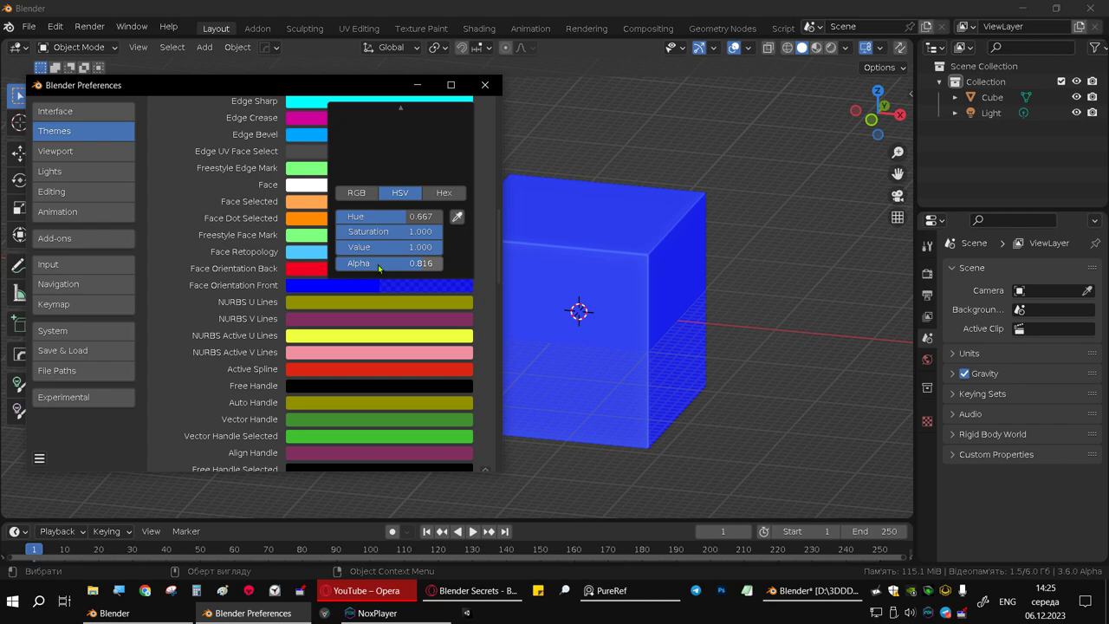
pyautogui.scroll(-5, 423, 159)
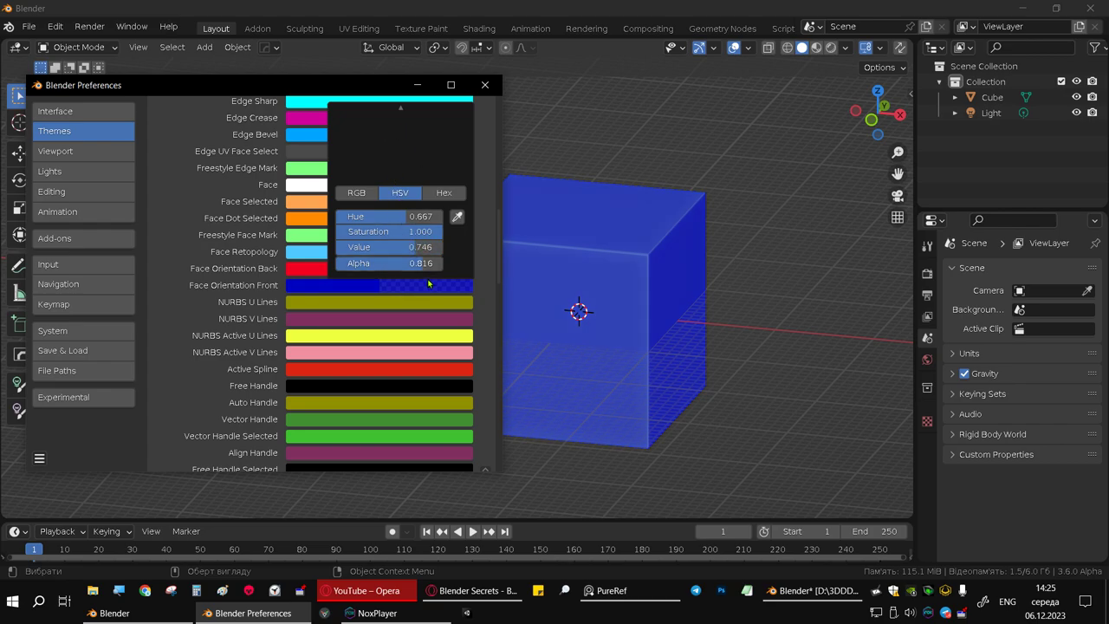
pyautogui.moveTo(420, 264); pyautogui.dragTo(368, 263)
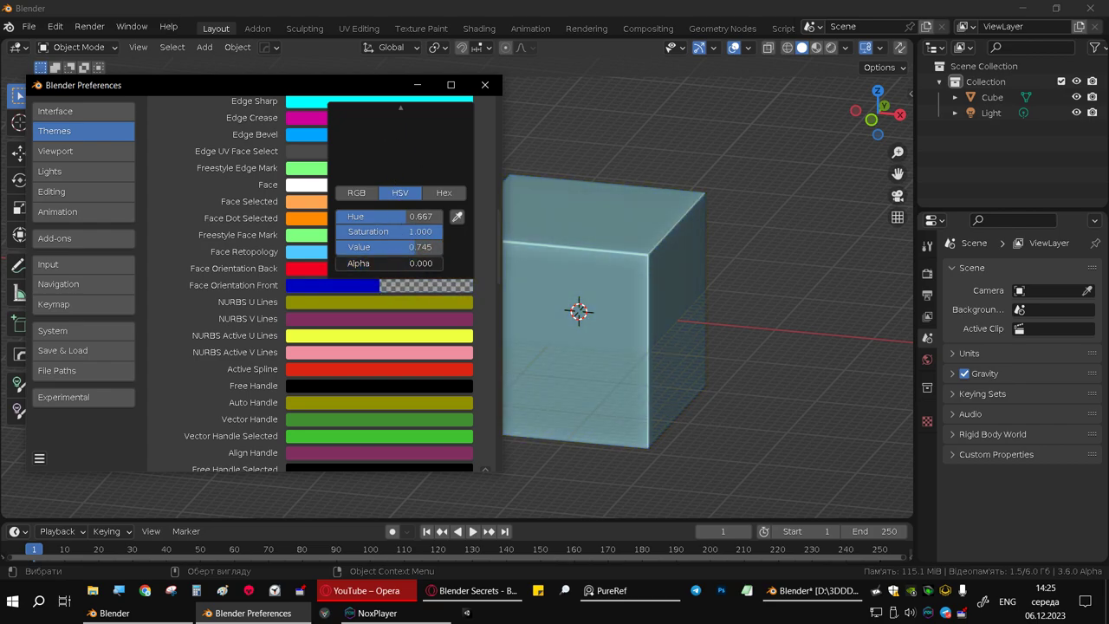
pyautogui.click(485, 85)
pyautogui.scroll(-2, 617, 246)
pyautogui.moveTo(617, 246); pyautogui.dragTo(503, 260, button='middle')
pyautogui.scroll(-2, 502, 260)
pyautogui.click(29, 26)
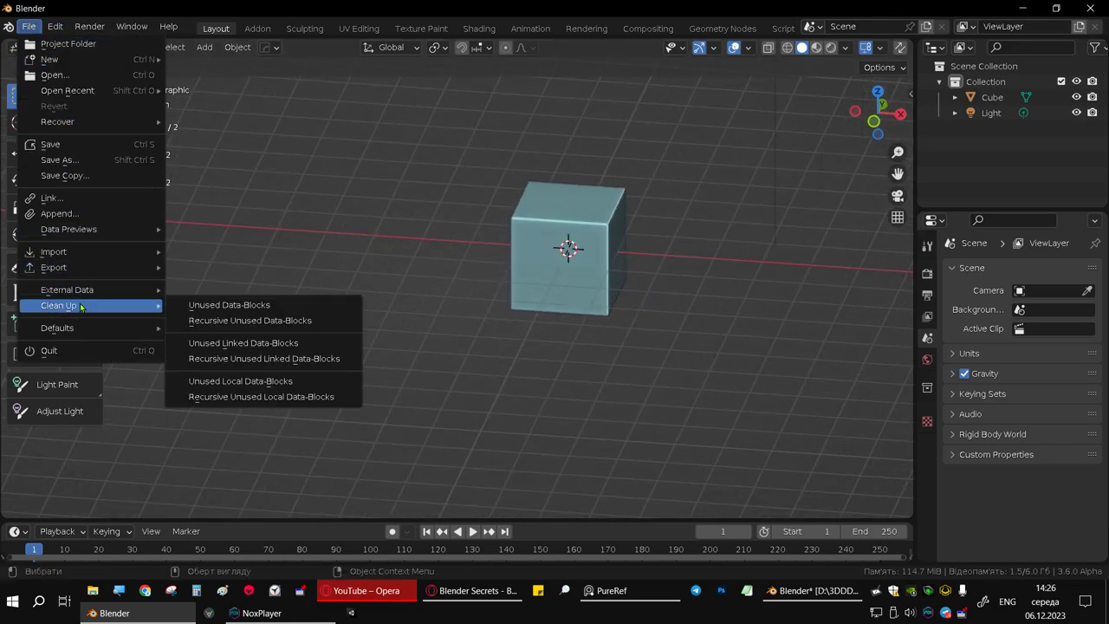
pyautogui.moveTo(49, 59)
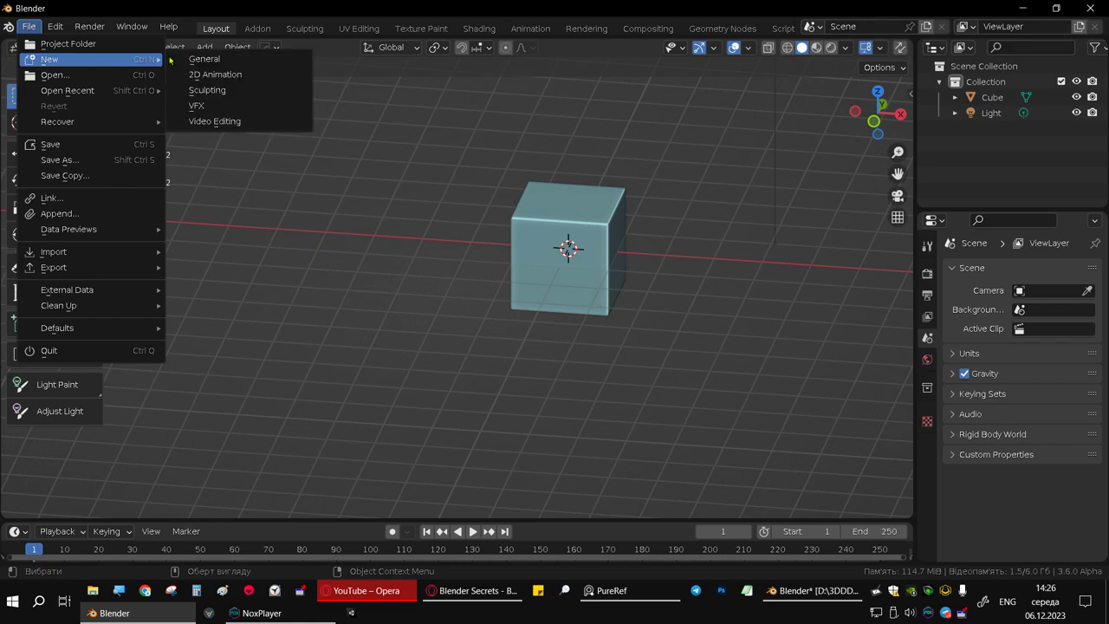
# Step: Load a new General scene, discarding unsaved changes
pyautogui.click(212, 61)
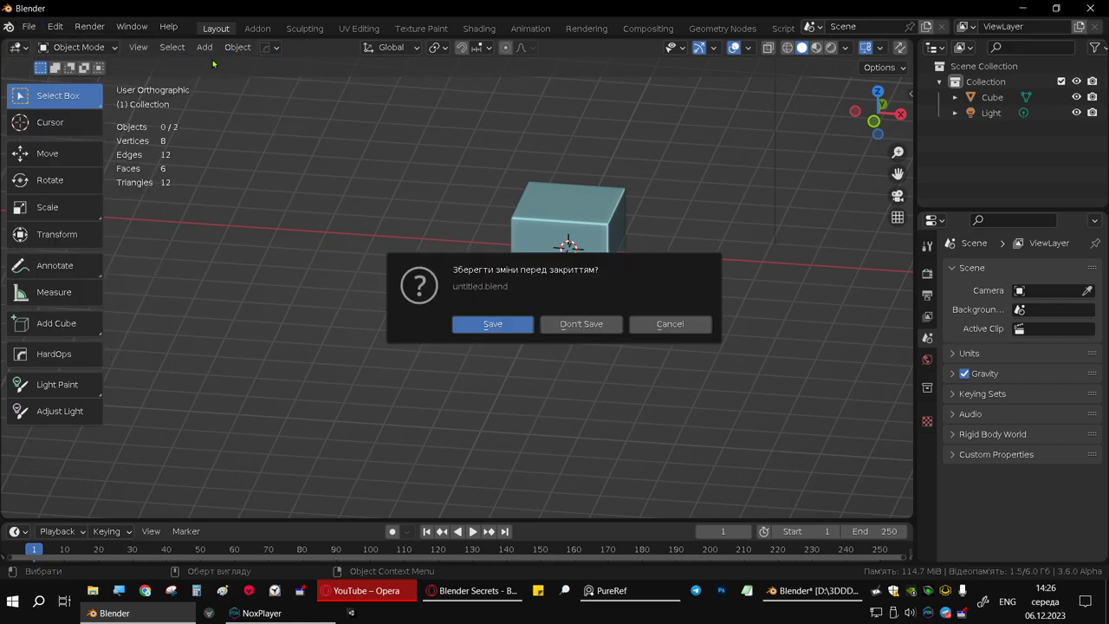
pyautogui.click(580, 323)
pyautogui.moveTo(572, 251)
pyautogui.mouseDown(button='middle')
pyautogui.moveTo(585, 248)
pyautogui.moveTo(346, 292)
pyautogui.moveTo(378, 285)
pyautogui.mouseUp(button='middle')
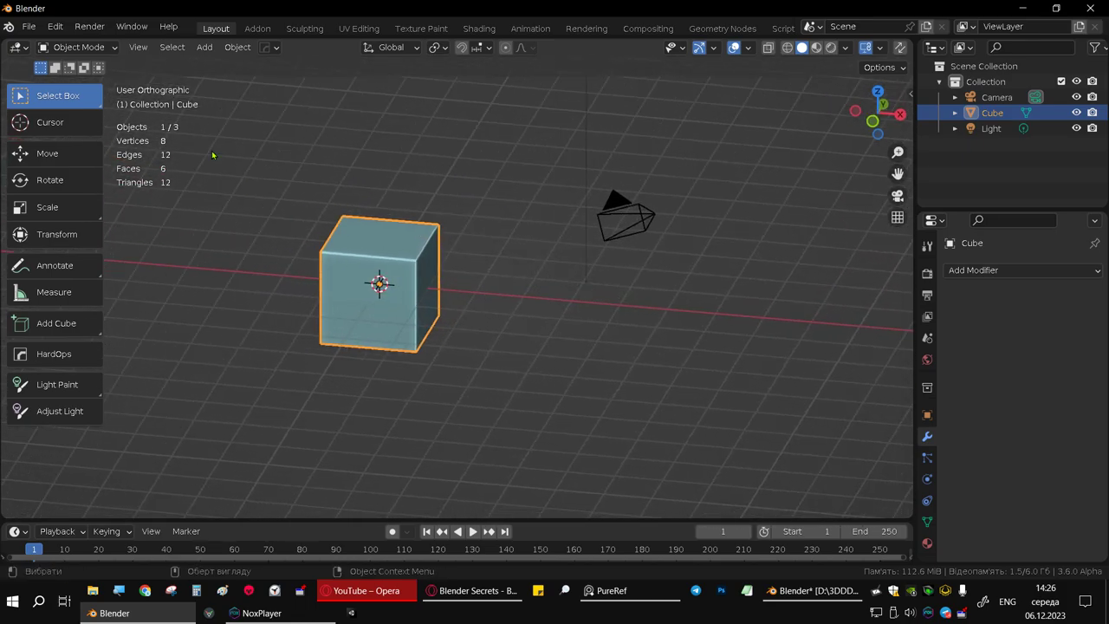
# Step: Purge unused data-blocks via File > Clean Up, twice
pyautogui.click(30, 28)
pyautogui.moveTo(59, 305)
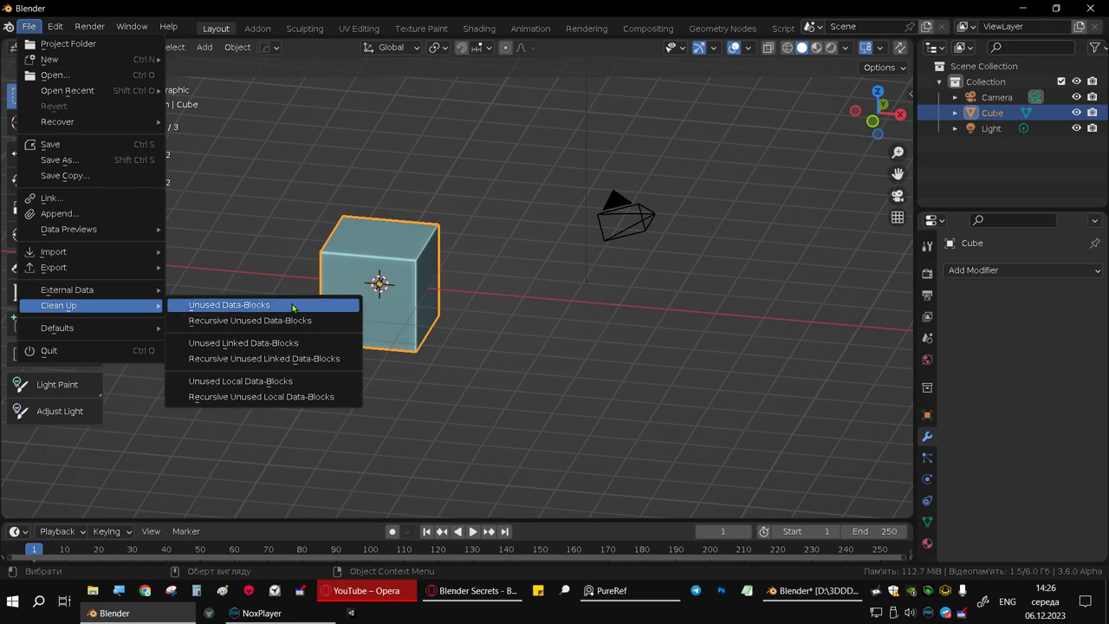
pyautogui.click(279, 308)
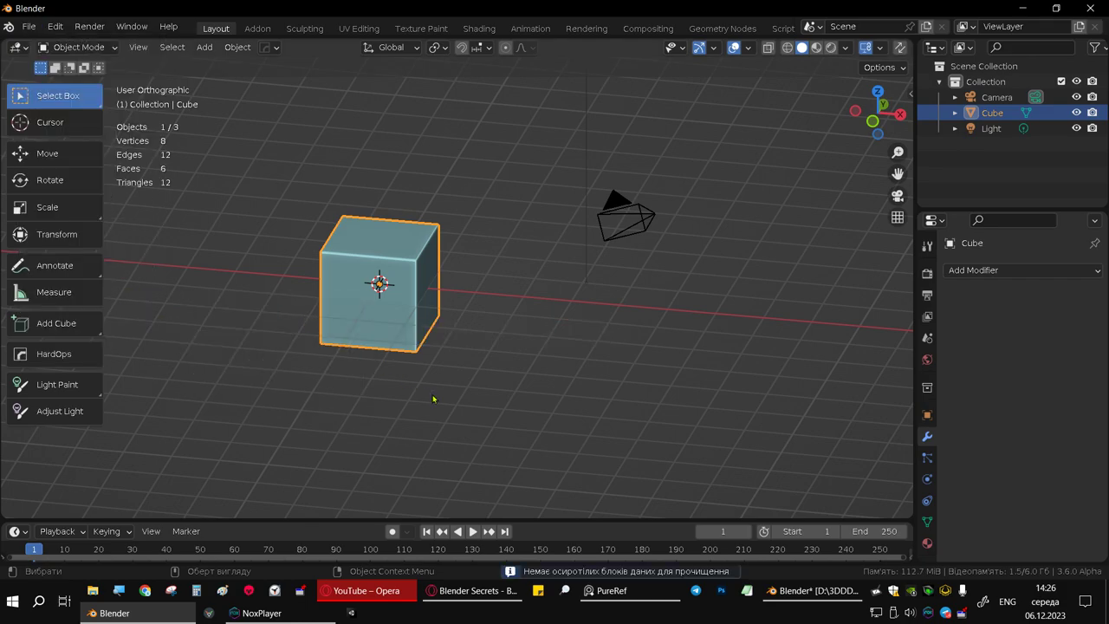
pyautogui.click(29, 27)
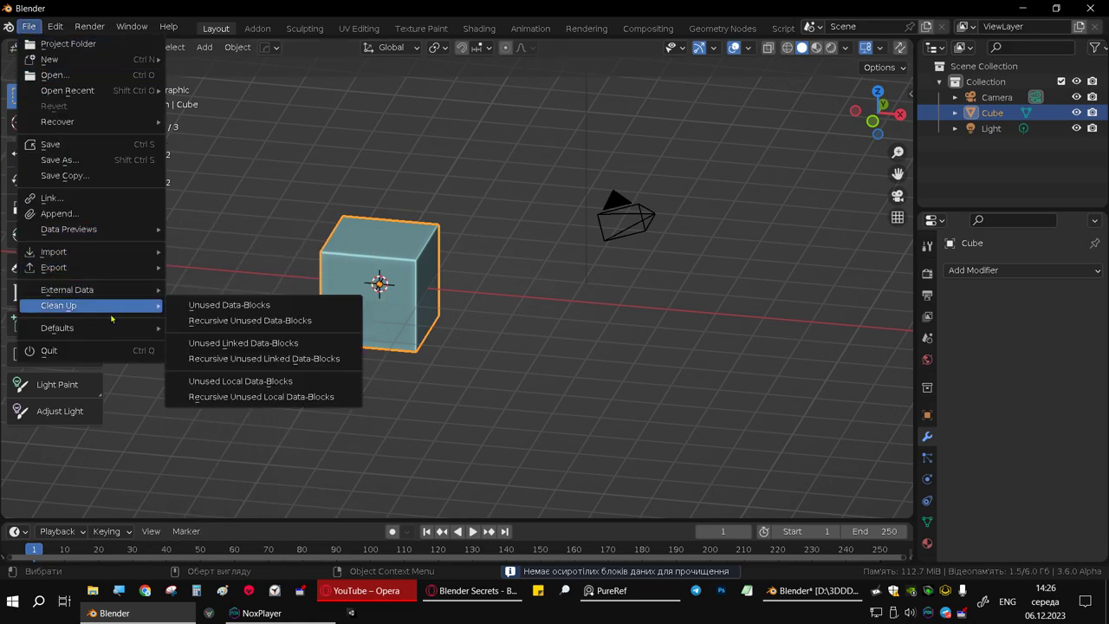
pyautogui.click(247, 322)
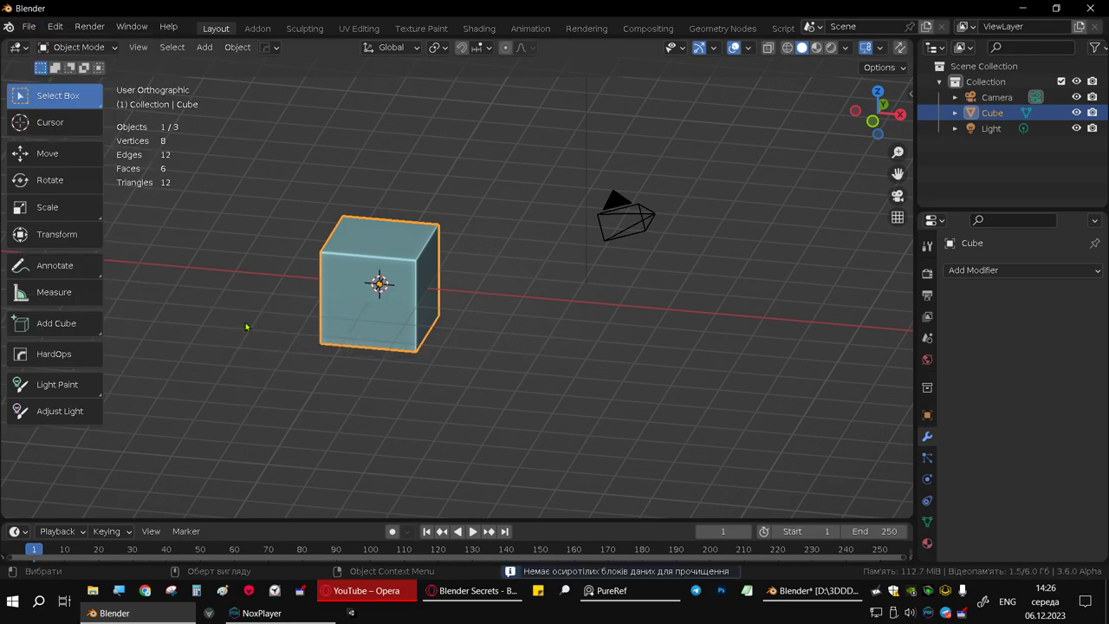
# Step: Save the current scene as the startup file
pyautogui.click(28, 26)
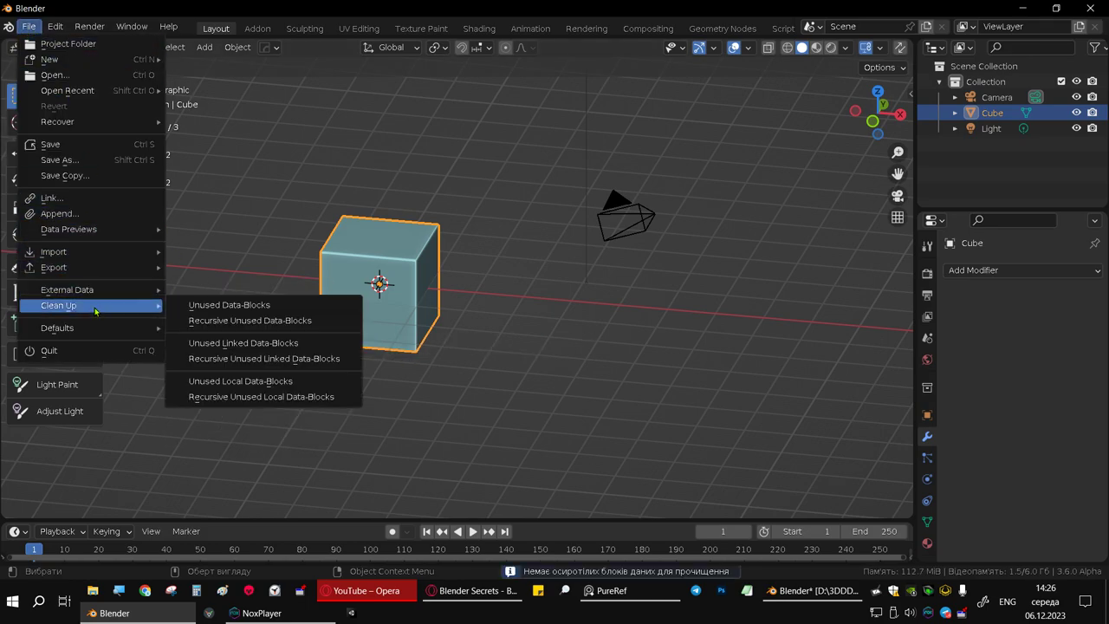
pyautogui.moveTo(57, 327)
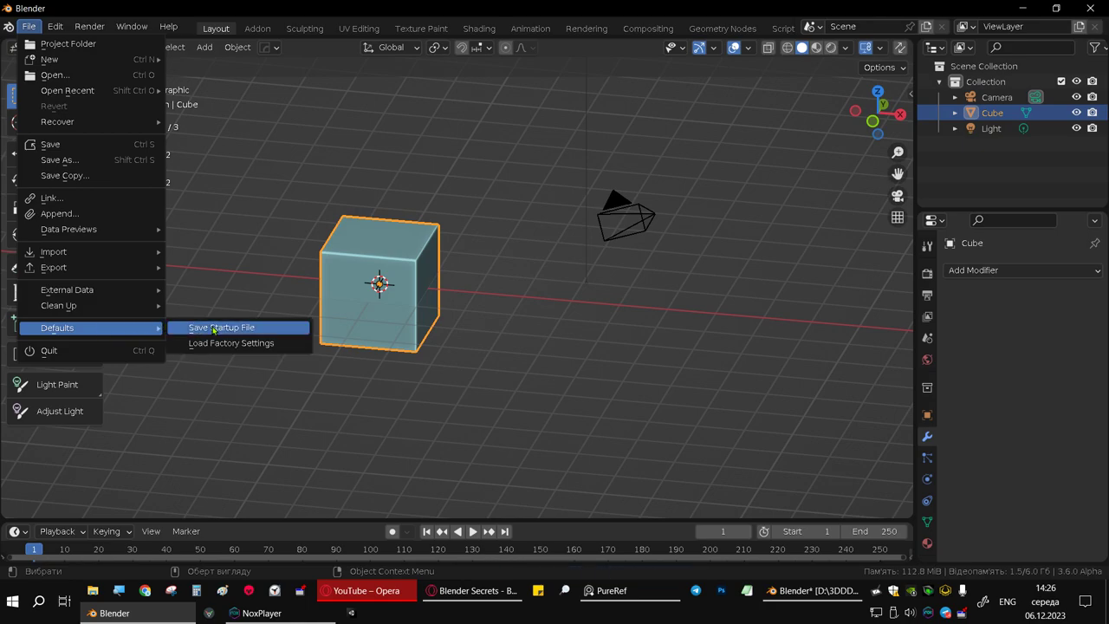
pyautogui.click(214, 329)
pyautogui.click(157, 331)
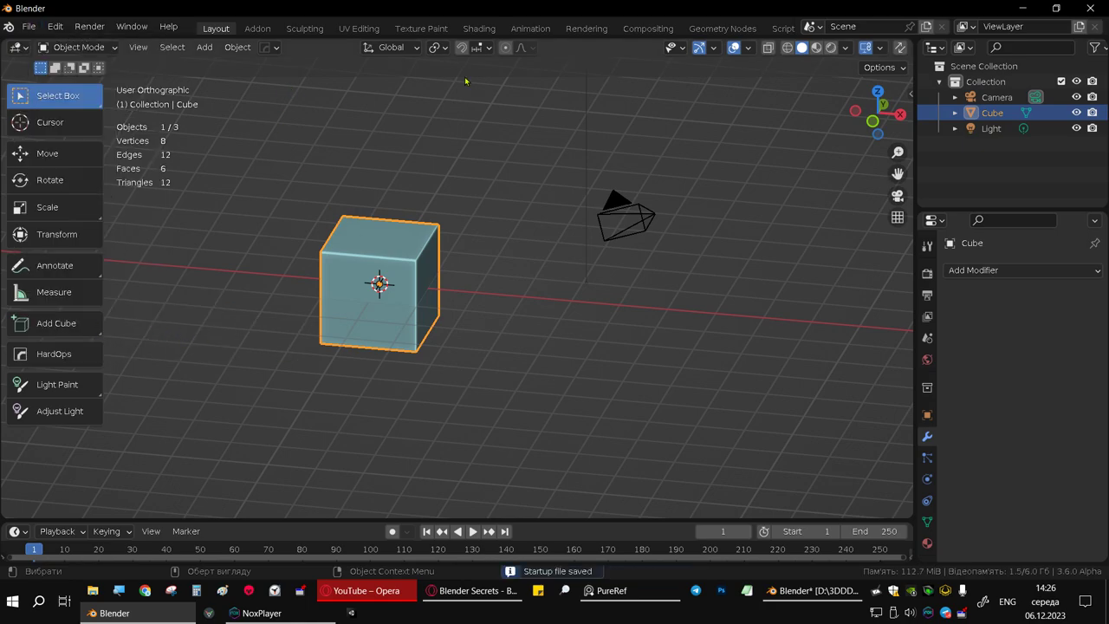
pyautogui.moveTo(383, 326)
pyautogui.mouseDown(button='middle')
pyautogui.moveTo(495, 297)
pyautogui.moveTo(520, 254)
pyautogui.mouseUp(button='middle')
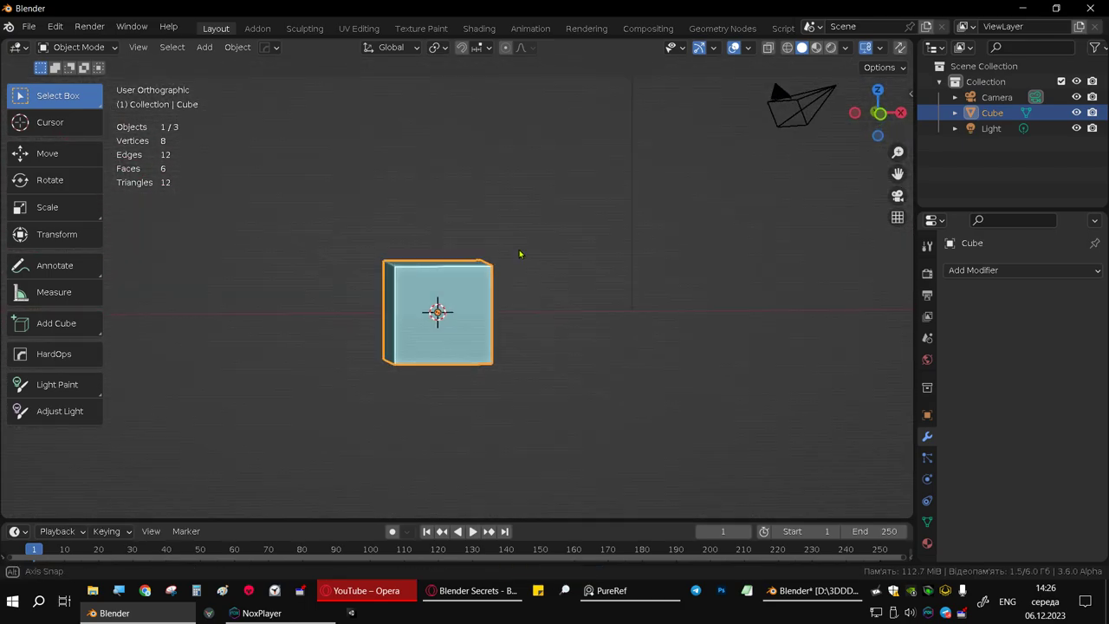
pyautogui.click(750, 47)
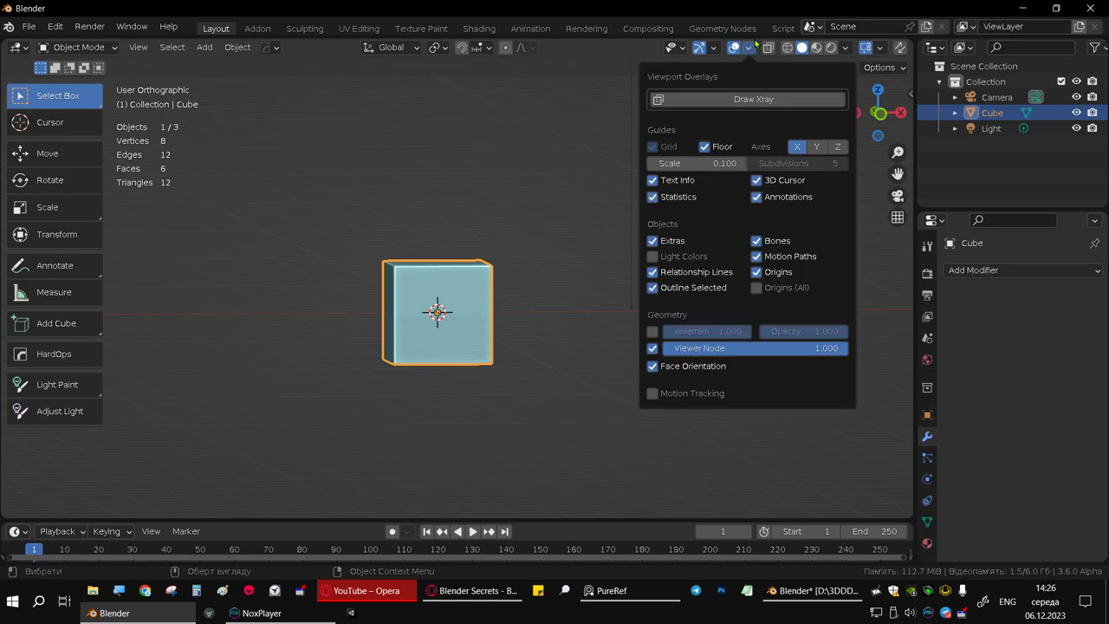
pyautogui.click(750, 48)
pyautogui.moveTo(519, 295)
pyautogui.mouseDown(button='middle')
pyautogui.moveTo(501, 325)
pyautogui.moveTo(476, 265)
pyautogui.mouseUp(button='middle')
pyautogui.scroll(3, 476, 264)
pyautogui.moveTo(439, 318)
pyautogui.mouseDown(button='middle')
pyautogui.moveTo(483, 316)
pyautogui.moveTo(447, 310)
pyautogui.moveTo(429, 347)
pyautogui.moveTo(401, 312)
pyautogui.moveTo(402, 283)
pyautogui.mouseUp(button='middle')
pyautogui.press('Tab')
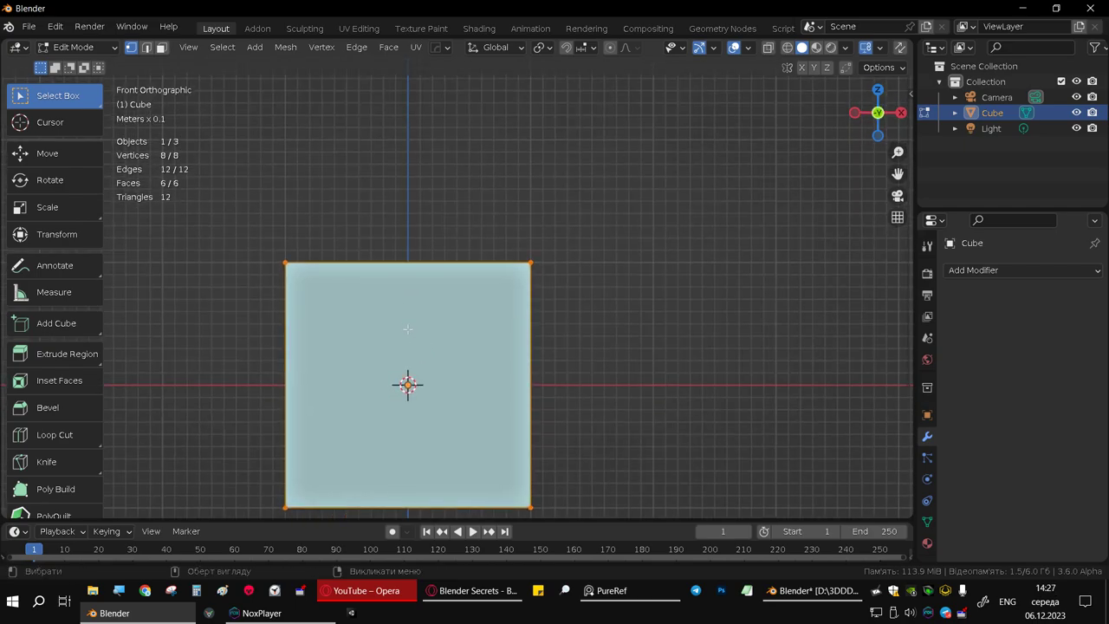
# Step: Duplicate the cube's front face in place and separate it into its own object
pyautogui.press('3')
pyautogui.click(391, 333)
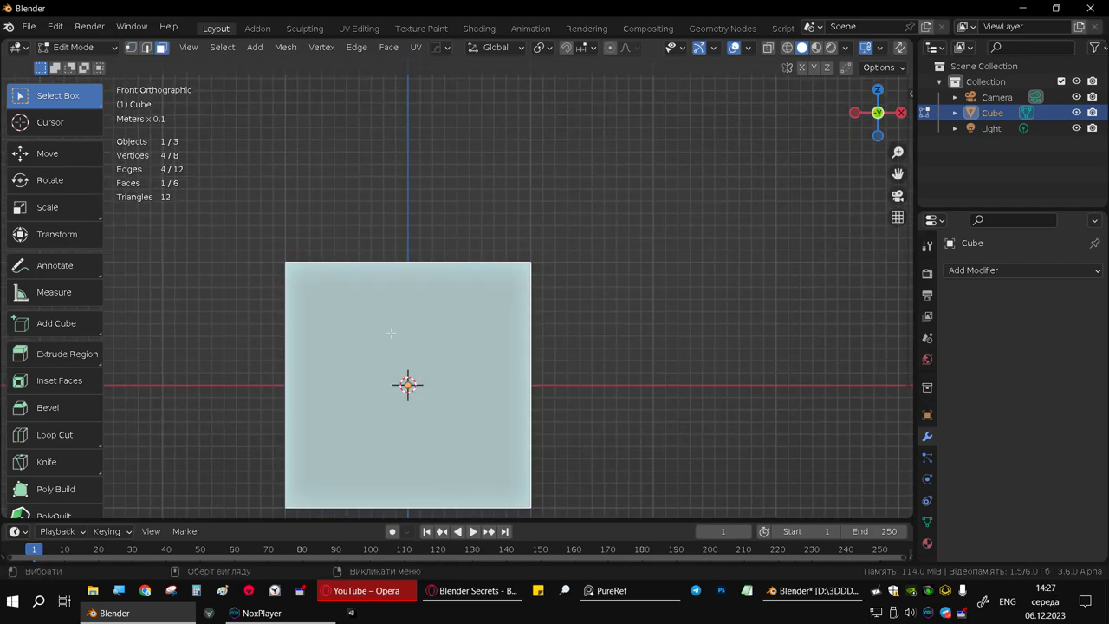
pyautogui.hotkey('shift', 'd')
pyautogui.rightClick(541, 286)
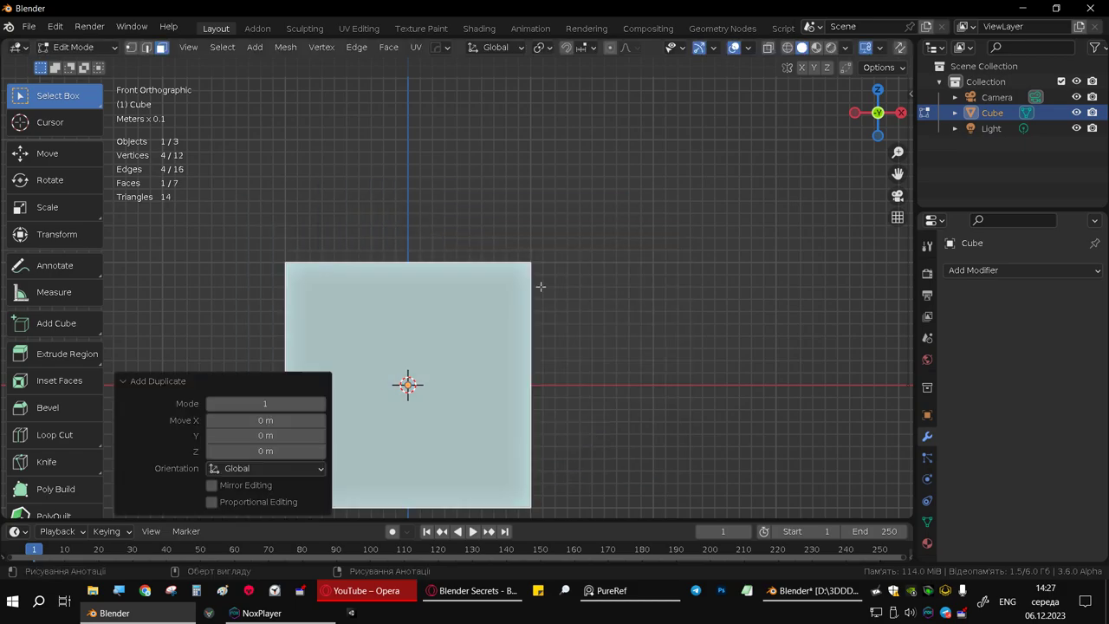
pyautogui.press('p')
pyautogui.click(534, 286)
pyautogui.press('Tab')
# Step: Delete the original cube and frame the new plane Cube.001 in front view
pyautogui.moveTo(539, 320)
pyautogui.mouseDown(button='middle')
pyautogui.moveTo(567, 234)
pyautogui.moveTo(559, 276)
pyautogui.mouseUp(button='middle')
pyautogui.click(571, 222)
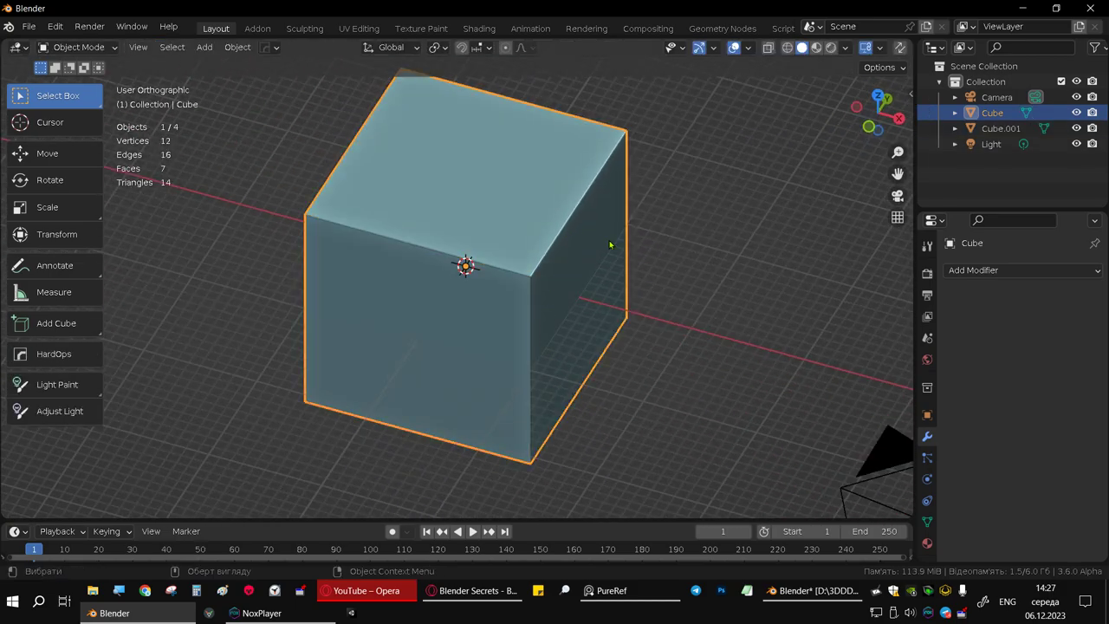
pyautogui.press('x')
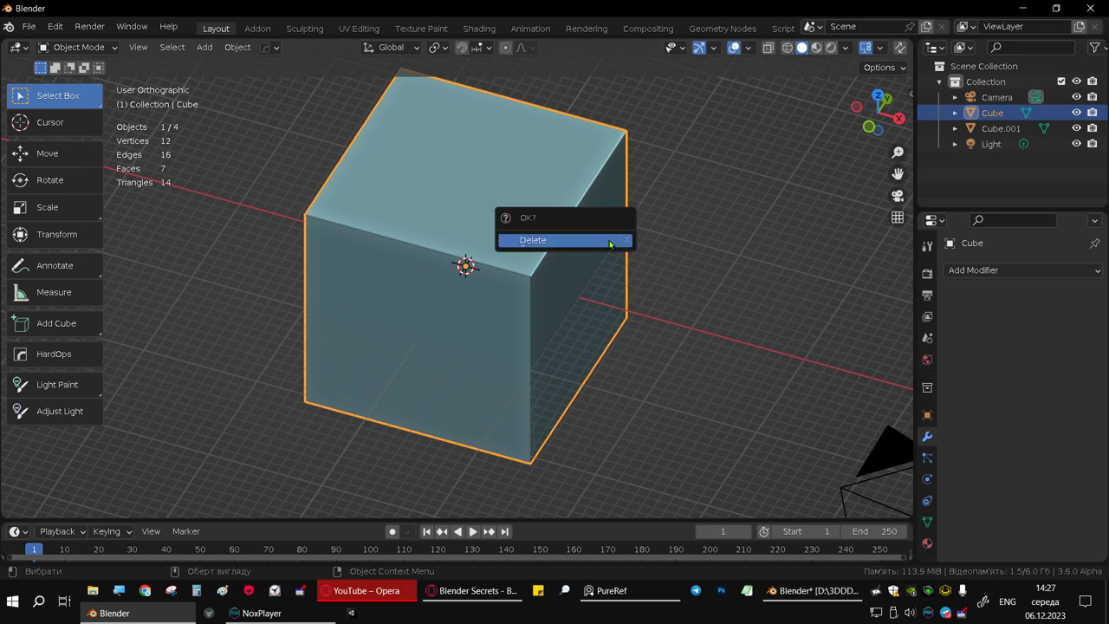
pyautogui.click(609, 243)
pyautogui.press('KP_1')
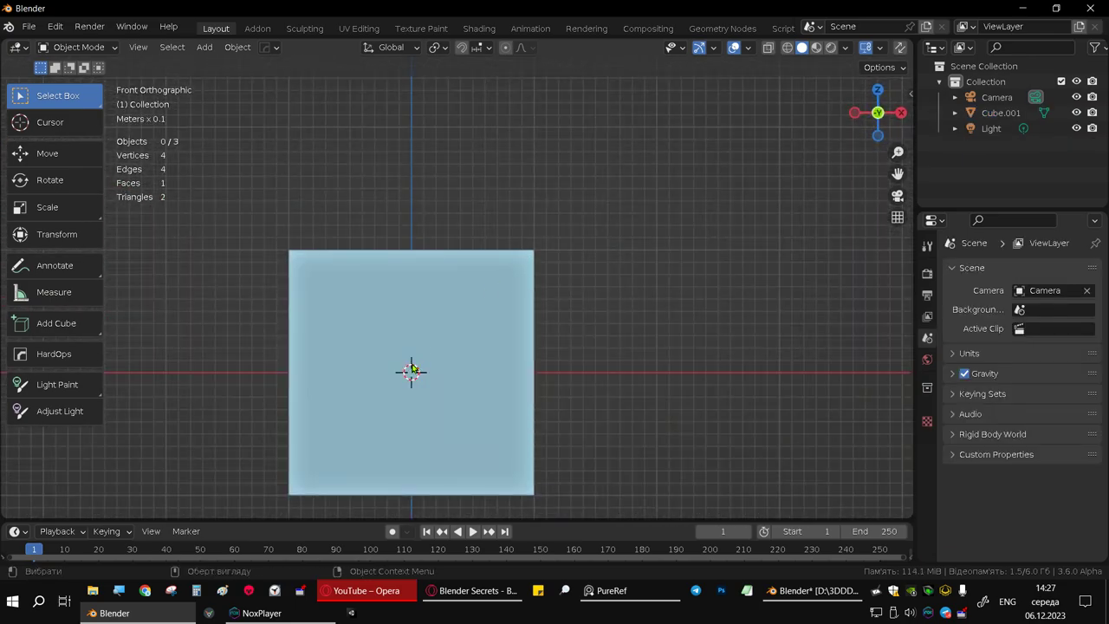
pyautogui.click(408, 372)
pyautogui.press('KP_Decimal')
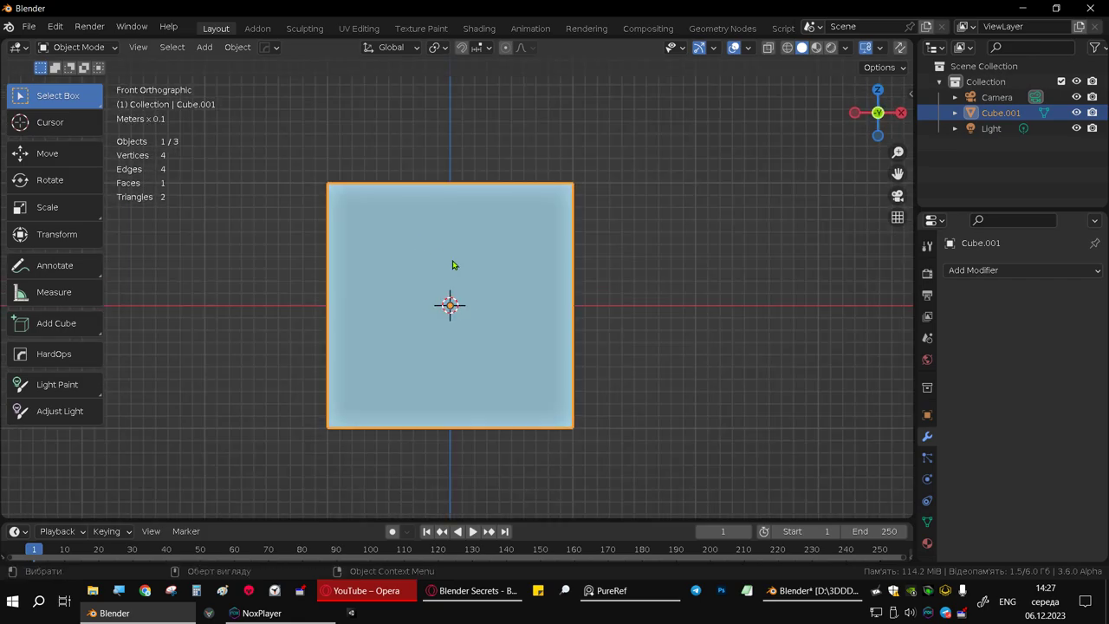
# Step: Delete only the face of Cube.001, keeping its four edges as a square outline
pyautogui.press('Tab')
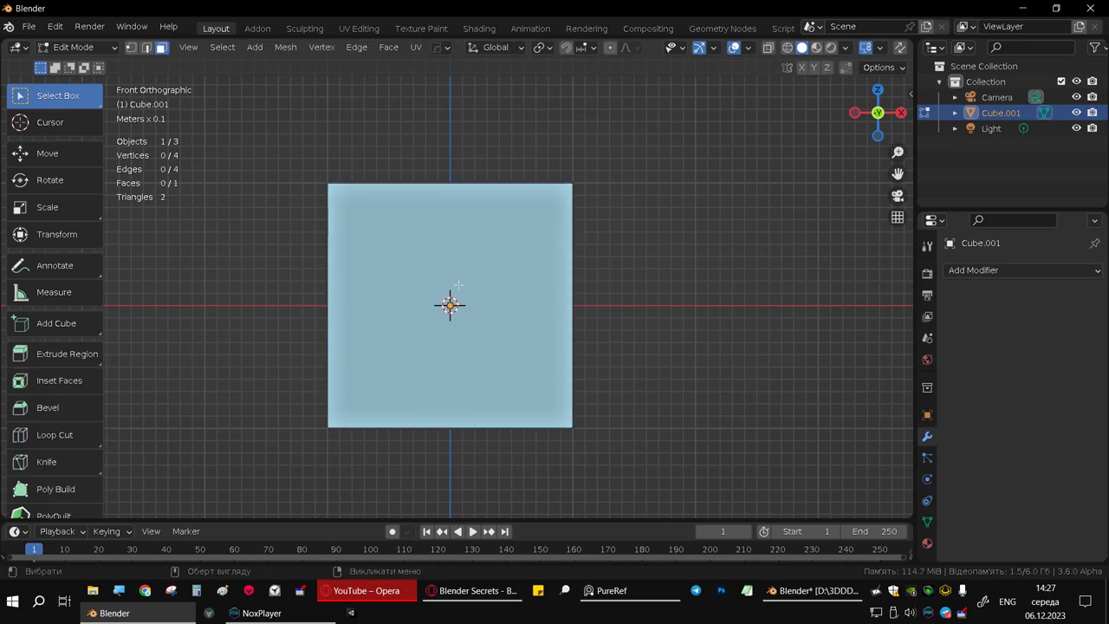
pyautogui.press('Tab')
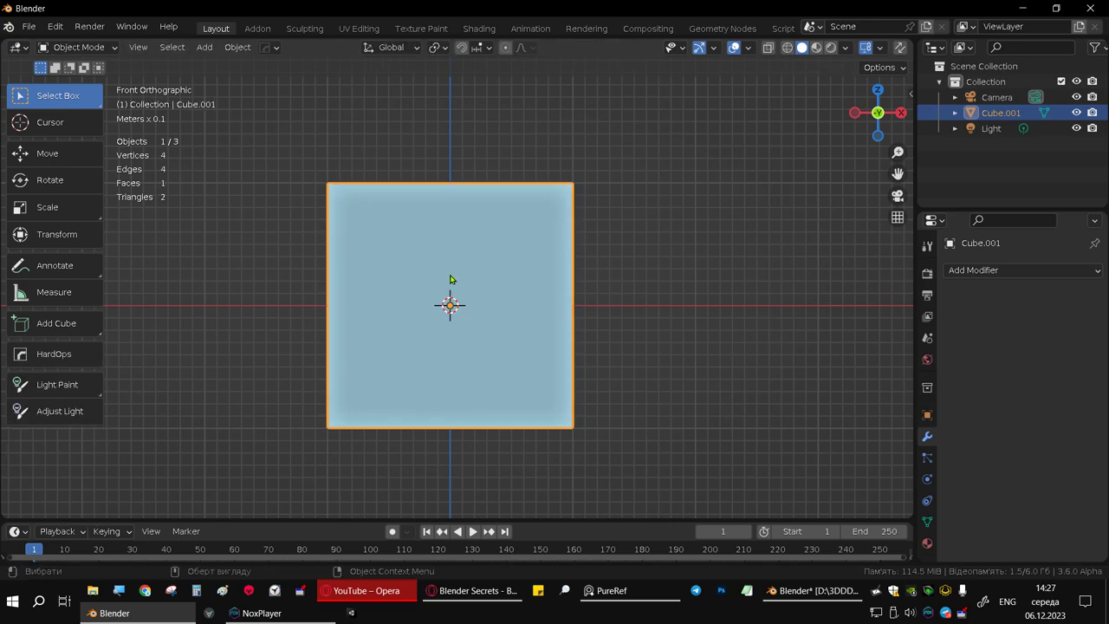
pyautogui.press('Tab')
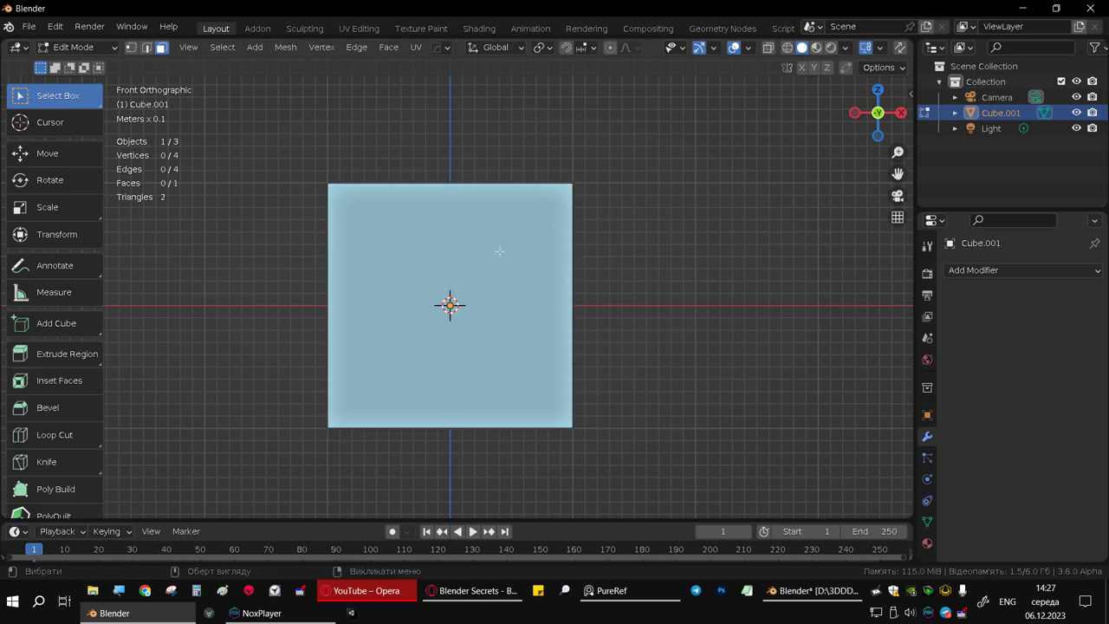
pyautogui.click(495, 275)
pyautogui.moveTo(494, 276); pyautogui.dragTo(411, 303, button='middle')
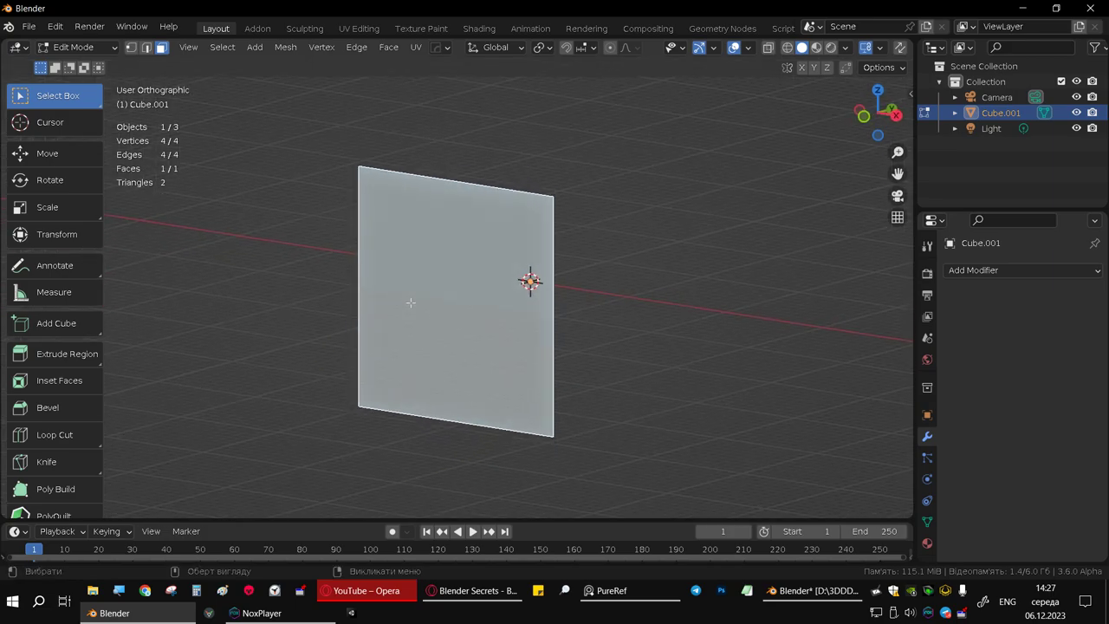
pyautogui.press('x')
pyautogui.click(365, 305)
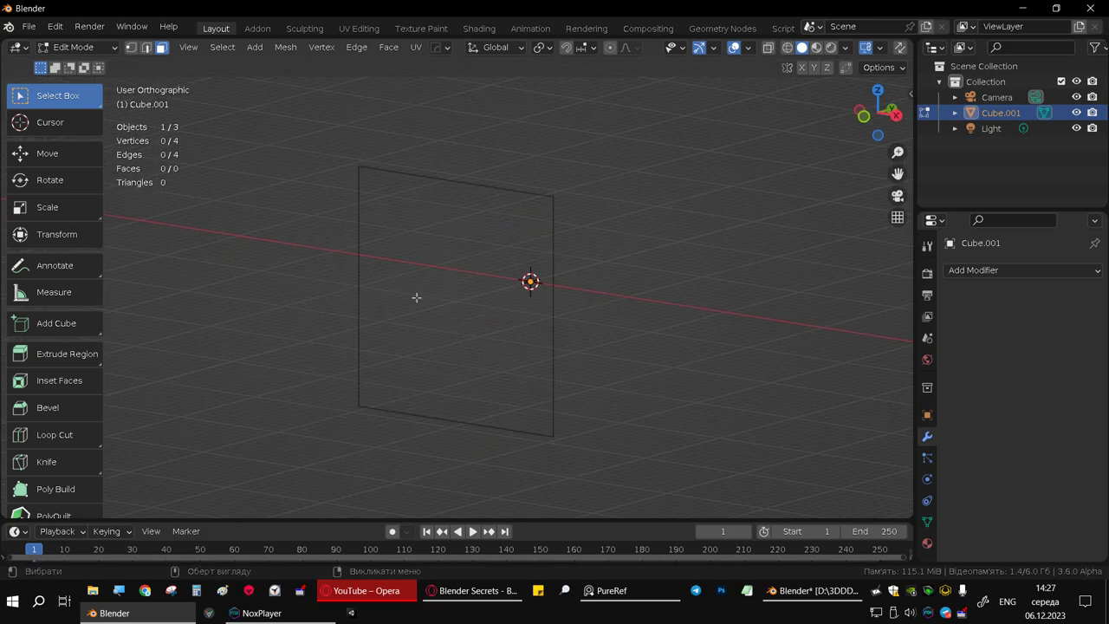
pyautogui.press('Tab')
pyautogui.moveTo(420, 293)
pyautogui.keyDown('alt'); pyautogui.mouseDown(button='middle')
pyautogui.moveTo(463, 265)
pyautogui.moveTo(507, 279)
pyautogui.mouseUp(button='middle'); pyautogui.keyUp('alt')
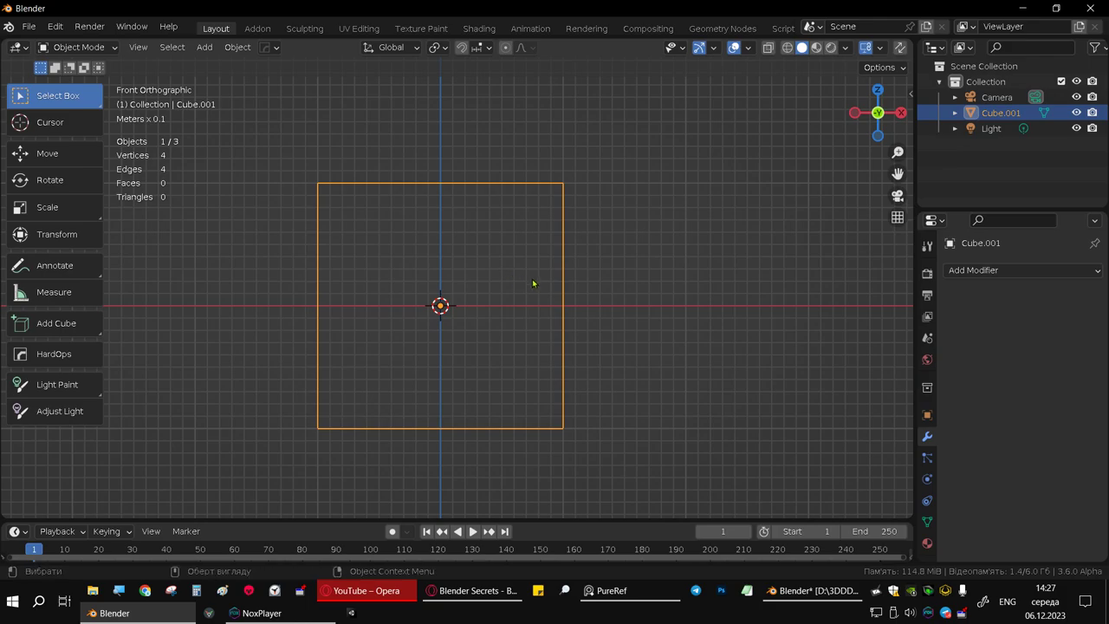
pyautogui.press('Tab')
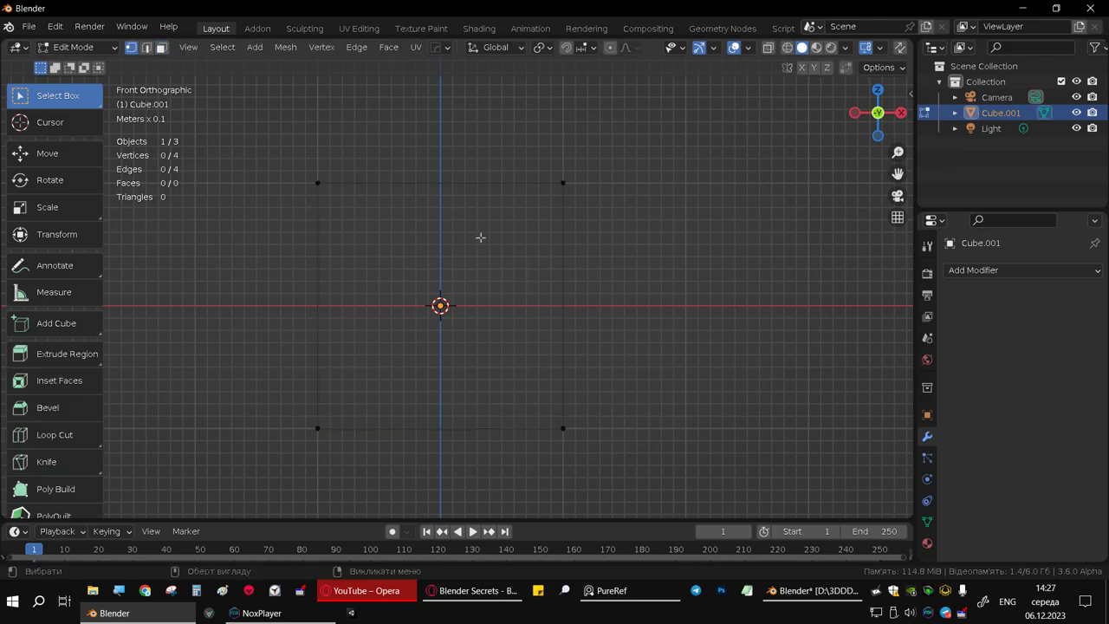
# Step: Bevel all four corner vertices of the square with 4 segments
pyautogui.press('a')
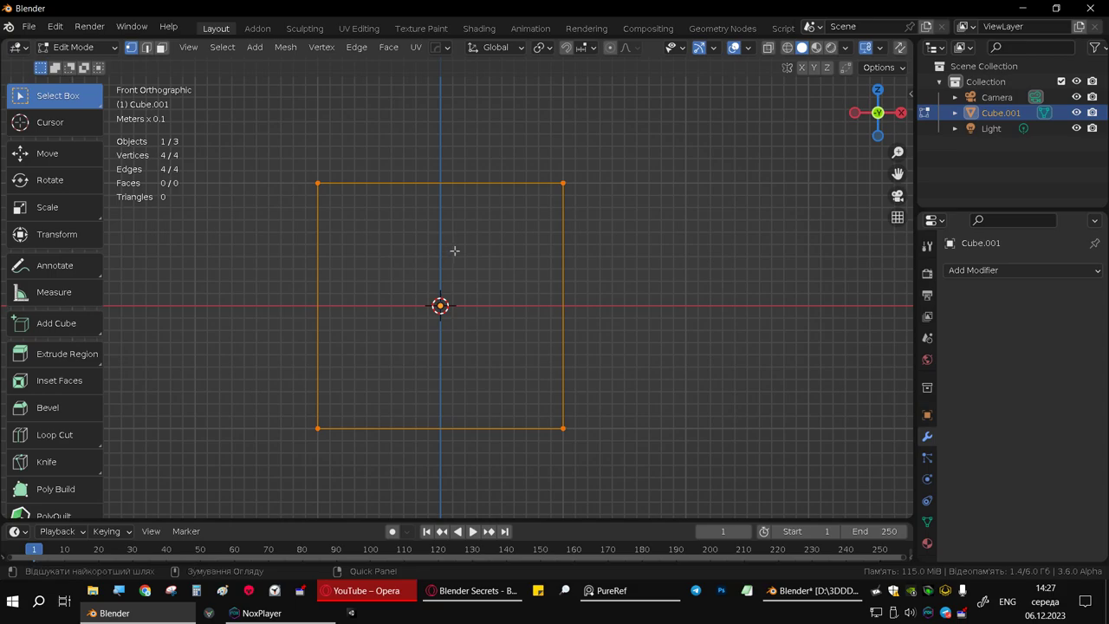
pyautogui.hotkey('ctrl', 'shift', 'b')
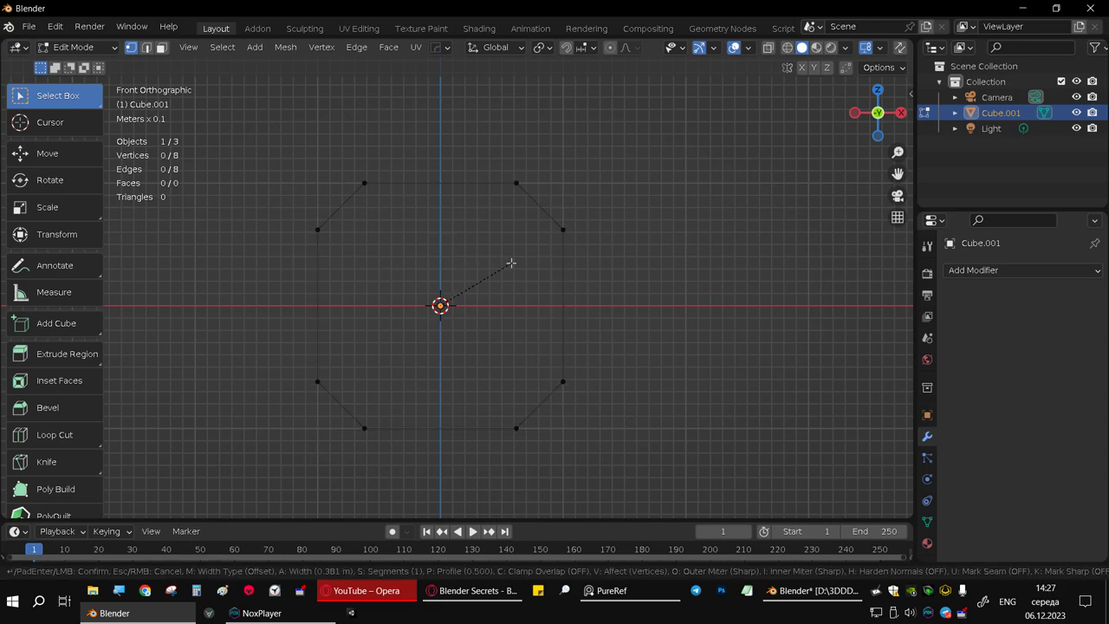
pyautogui.scroll(3, 514, 260)
pyautogui.scroll(-2, 516, 258)
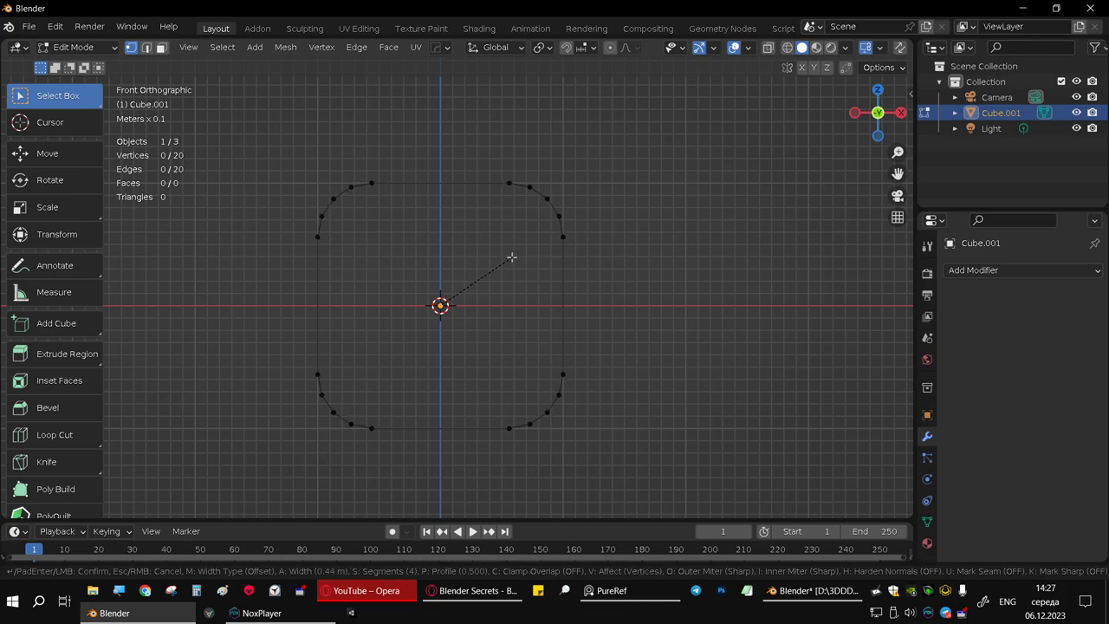
pyautogui.click(510, 255)
pyautogui.moveTo(510, 255)
pyautogui.mouseDown(button='middle')
pyautogui.moveTo(467, 291)
pyautogui.moveTo(512, 289)
pyautogui.moveTo(503, 289)
pyautogui.mouseUp(button='middle')
# Step: Extrude the rounded outline into a band and return to Object Mode
pyautogui.press('a')
pyautogui.press('e')
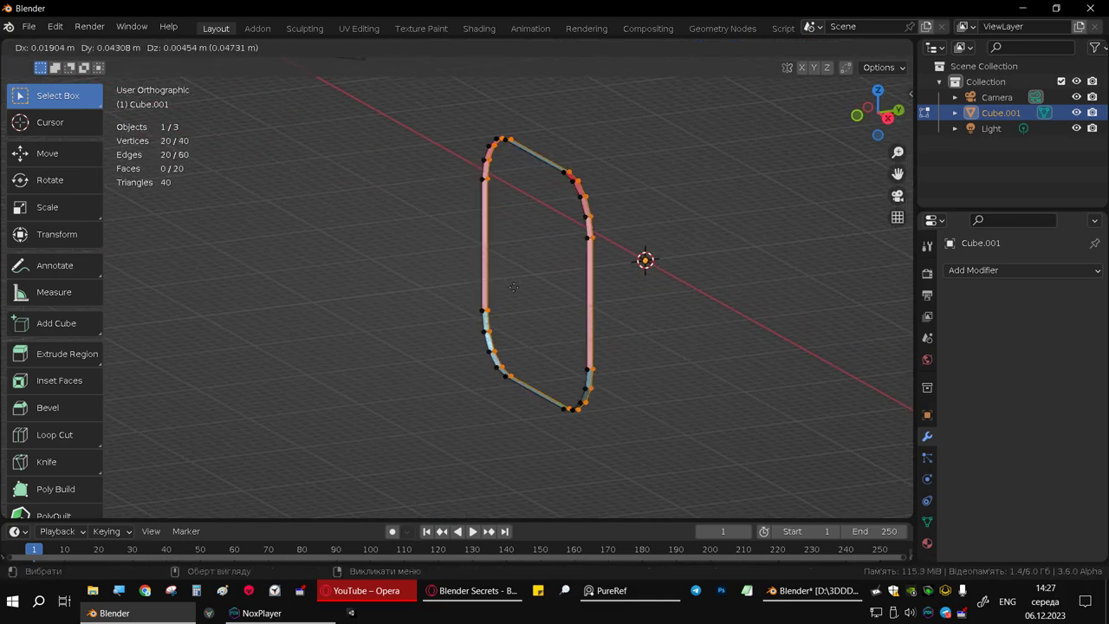
pyautogui.click(549, 279)
pyautogui.moveTo(563, 349)
pyautogui.mouseDown(button='middle')
pyautogui.moveTo(762, 324)
pyautogui.moveTo(670, 316)
pyautogui.moveTo(606, 341)
pyautogui.mouseUp(button='middle')
pyautogui.press('Tab')
pyautogui.click(685, 344)
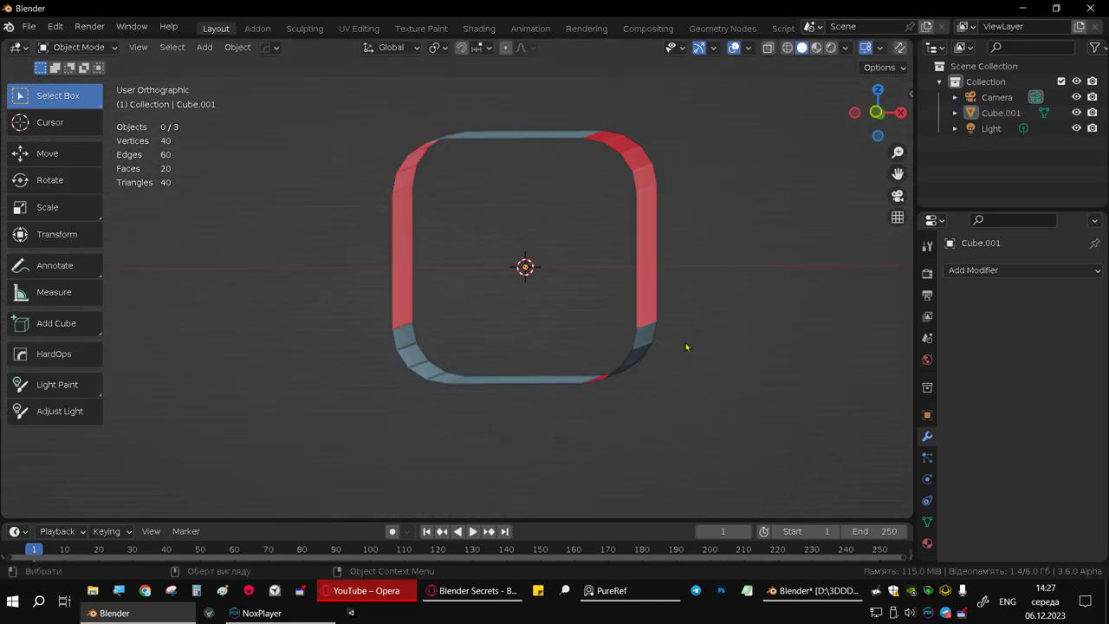
pyautogui.moveTo(712, 310)
pyautogui.mouseDown(button='middle')
pyautogui.moveTo(651, 240)
pyautogui.moveTo(688, 243)
pyautogui.moveTo(790, 378)
pyautogui.moveTo(743, 444)
pyautogui.moveTo(589, 396)
pyautogui.moveTo(634, 280)
pyautogui.moveTo(792, 277)
pyautogui.moveTo(630, 277)
pyautogui.moveTo(713, 305)
pyautogui.moveTo(596, 228)
pyautogui.moveTo(579, 178)
pyautogui.moveTo(720, 190)
pyautogui.moveTo(637, 181)
pyautogui.moveTo(596, 201)
pyautogui.mouseUp(button='middle')
# Step: Undo the old band and re-extrude the loop 0.65181 m along Y
pyautogui.click(616, 233)
pyautogui.press('Tab')
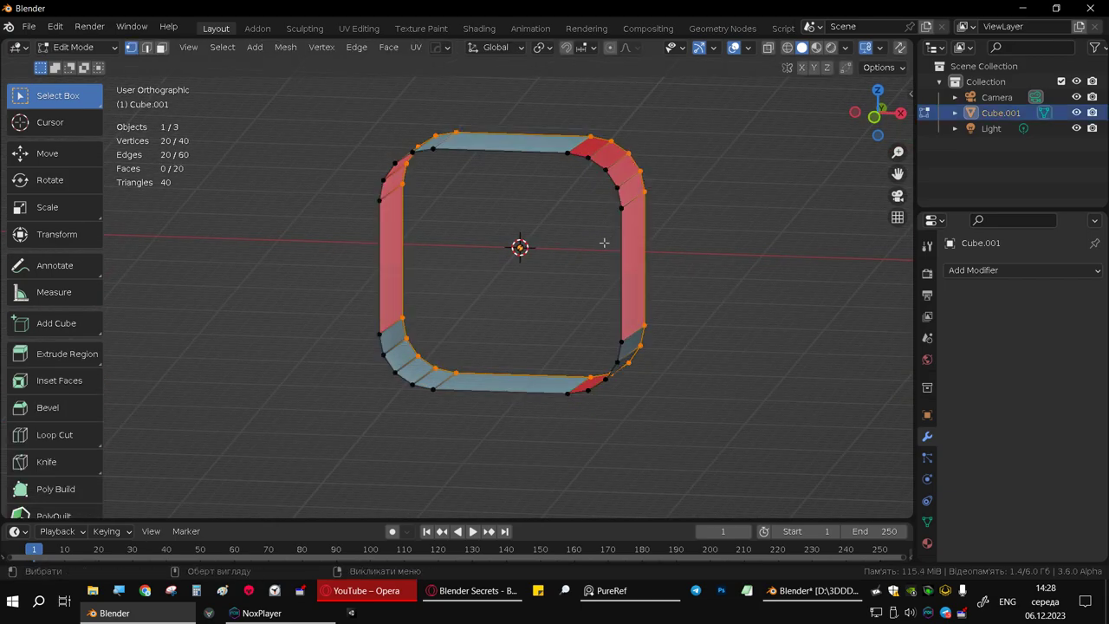
pyautogui.hotkey('ctrl', 'z')
pyautogui.moveTo(607, 250)
pyautogui.mouseDown(button='middle')
pyautogui.moveTo(488, 250)
pyautogui.moveTo(514, 257)
pyautogui.mouseUp(button='middle')
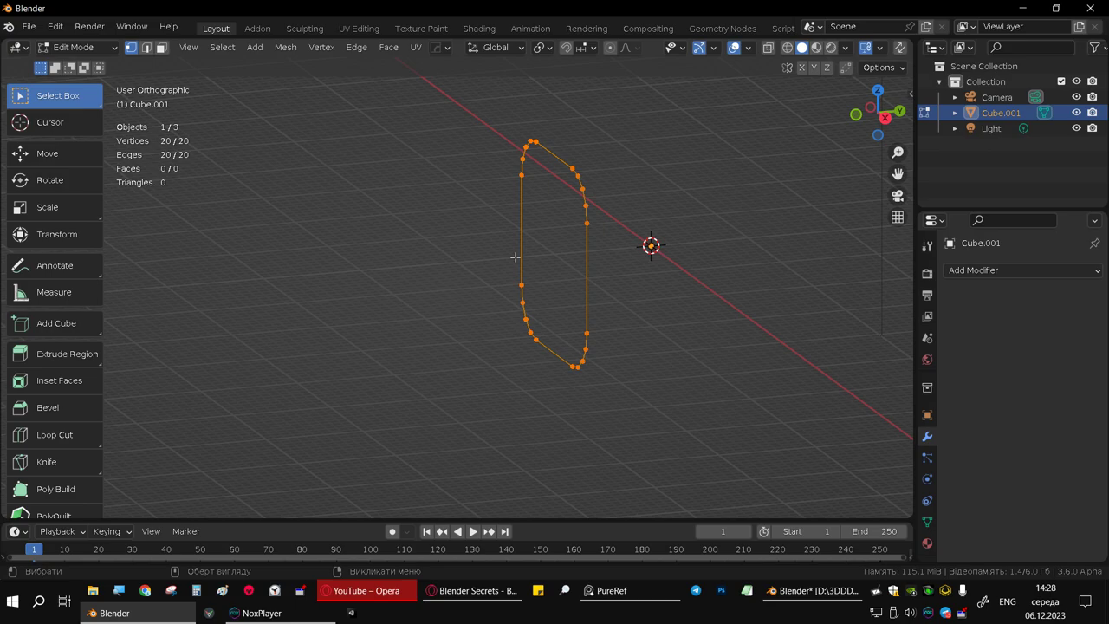
pyautogui.press('e')
pyautogui.press('x')
pyautogui.press('z')
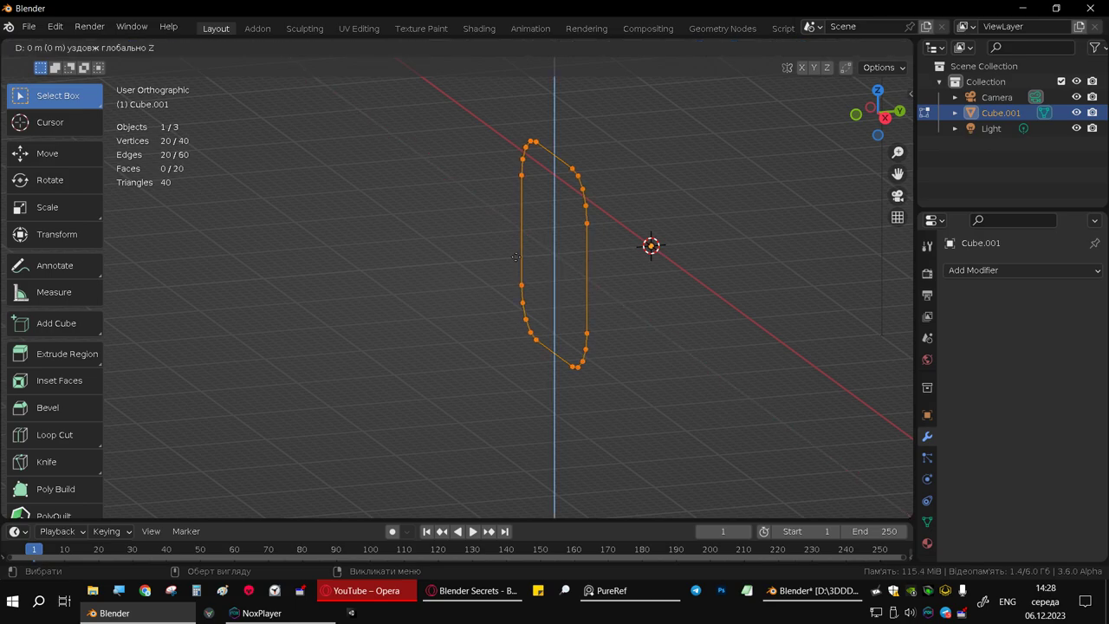
pyautogui.press('y')
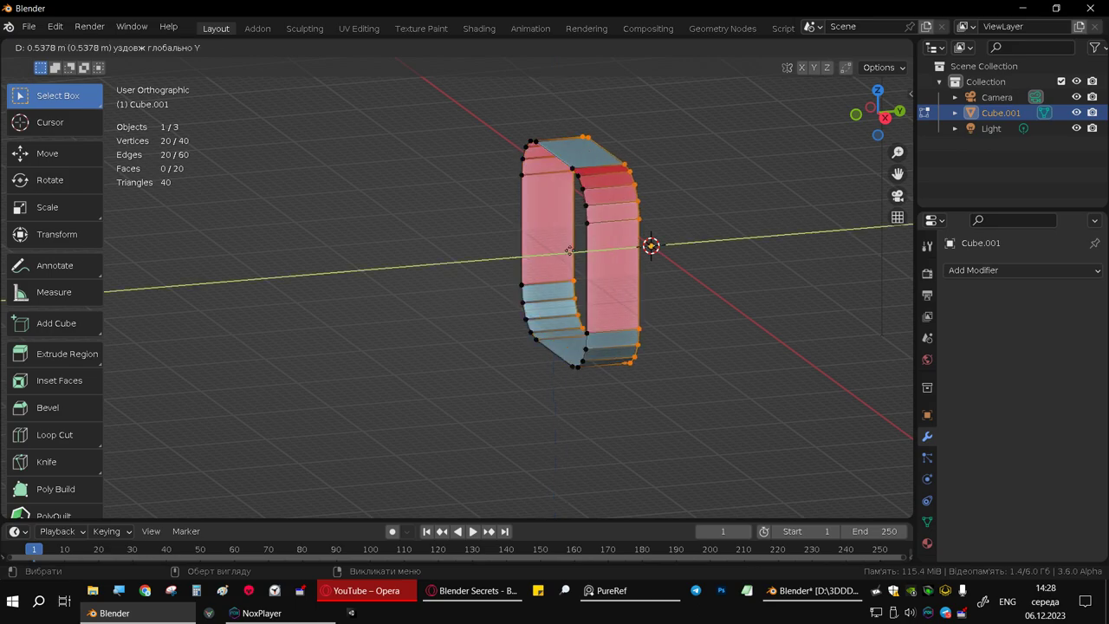
pyautogui.click(578, 250)
pyautogui.moveTo(466, 274)
pyautogui.mouseDown(button='middle')
pyautogui.moveTo(594, 252)
pyautogui.moveTo(573, 269)
pyautogui.mouseUp(button='middle')
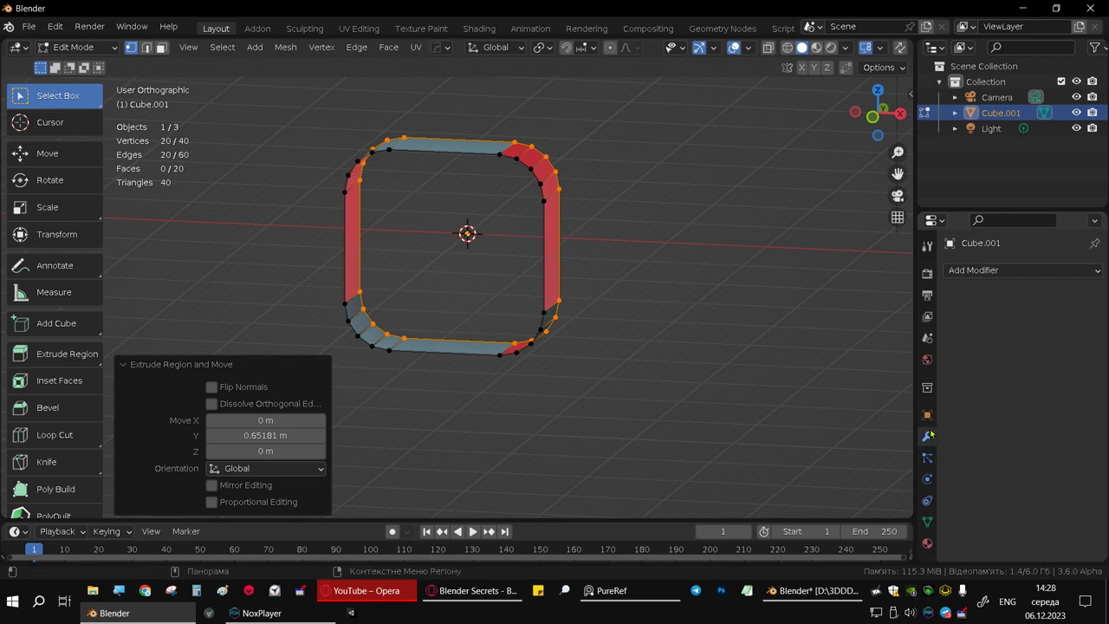
# Step: Turn off Face Orientation colouring and return to Object Mode
pyautogui.click(979, 271)
pyautogui.click(748, 47)
pyautogui.click(663, 382)
pyautogui.moveTo(607, 204)
pyautogui.mouseDown(button='middle')
pyautogui.moveTo(759, 232)
pyautogui.moveTo(575, 194)
pyautogui.moveTo(602, 235)
pyautogui.mouseUp(button='middle')
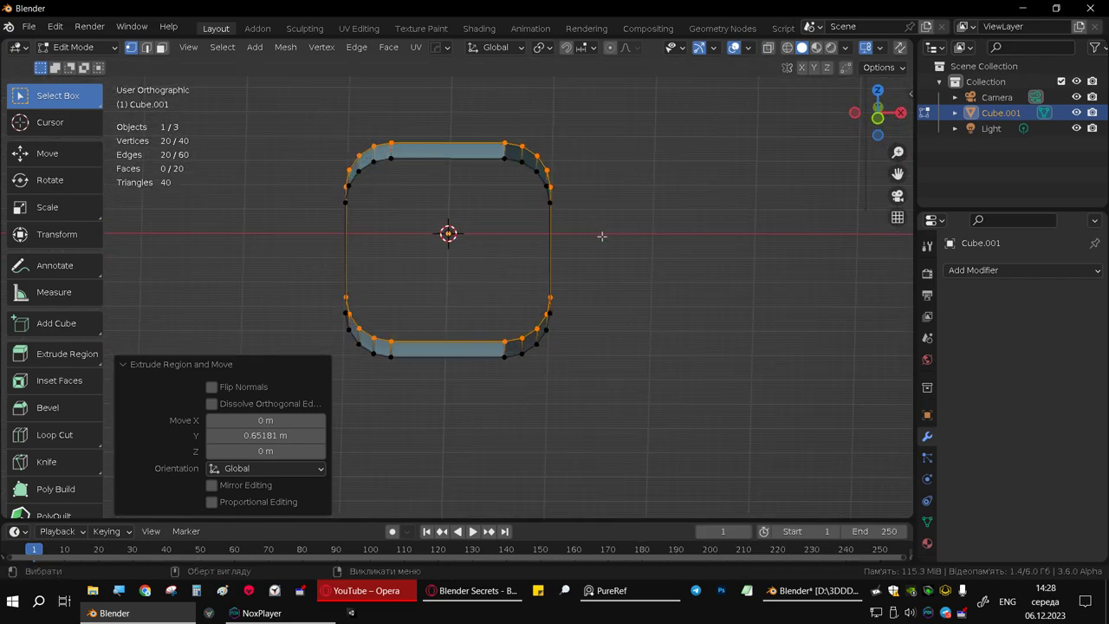
pyautogui.press('Tab')
# Step: Add a Solidify modifier to the ring with 0.27 m thickness
pyautogui.click(988, 271)
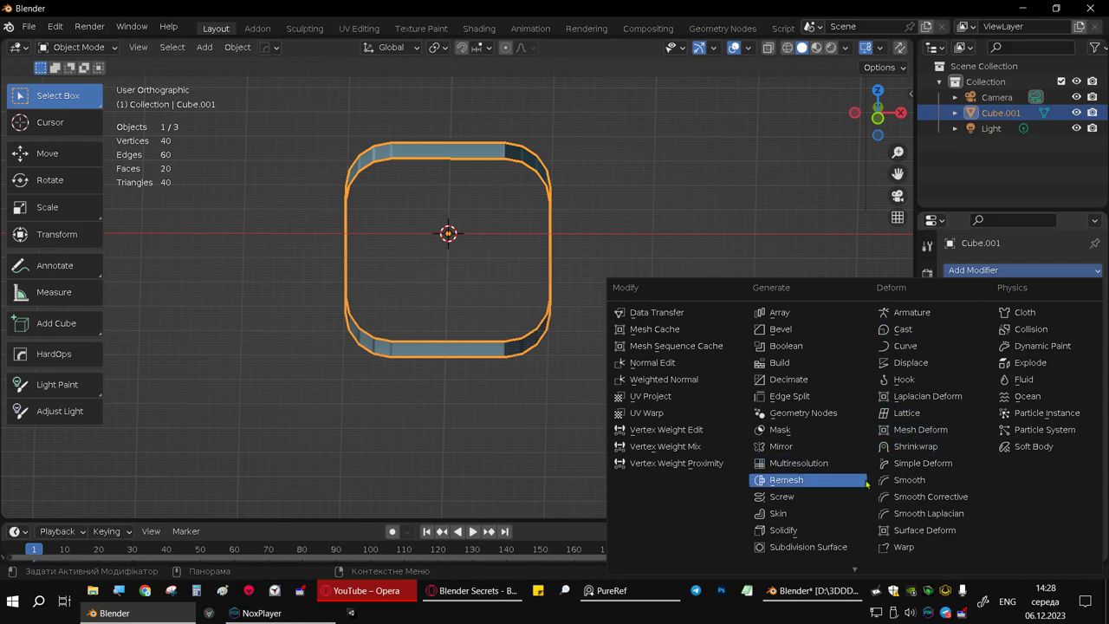
pyautogui.click(838, 531)
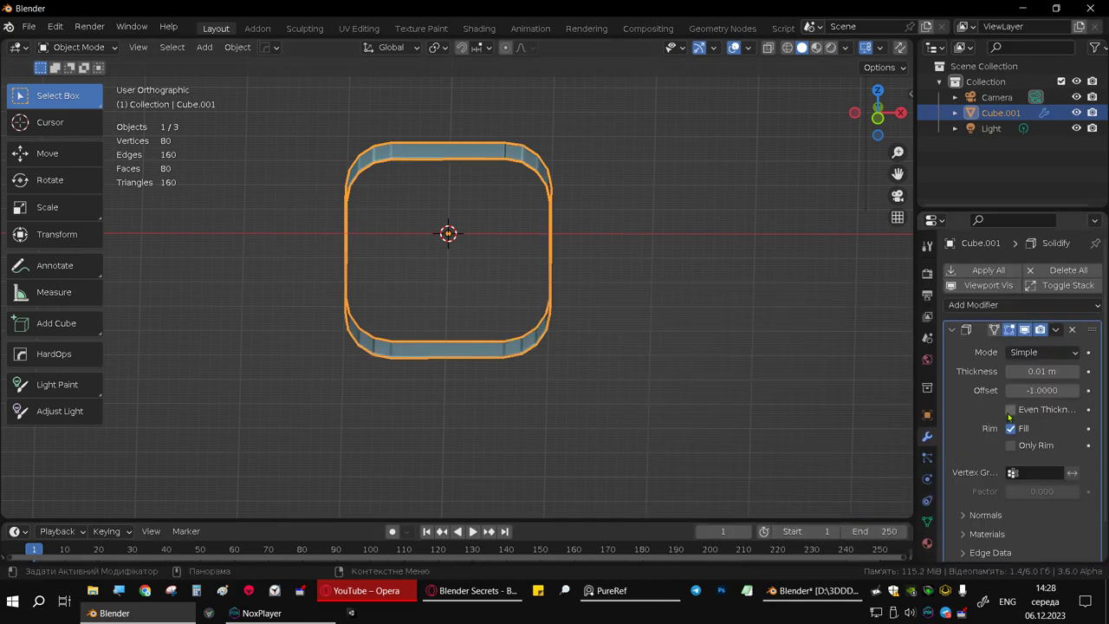
pyautogui.moveTo(1041, 371)
pyautogui.moveTo(1042, 370); pyautogui.dragTo(1083, 371)
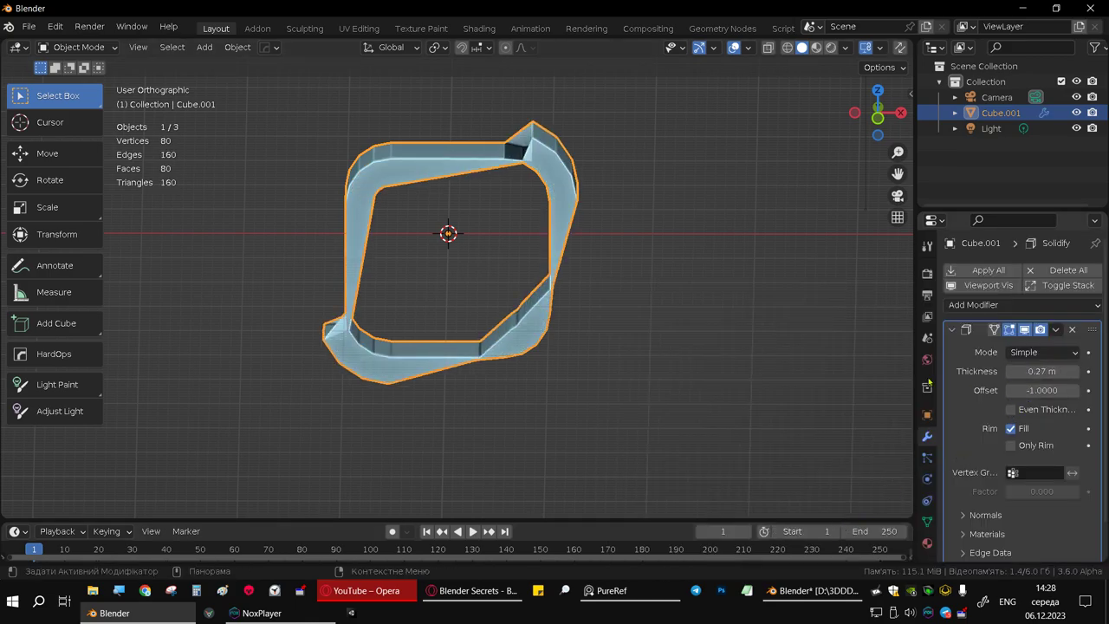
pyautogui.moveTo(455, 283)
pyautogui.mouseDown(button='middle')
pyautogui.moveTo(775, 269)
pyautogui.moveTo(609, 191)
pyautogui.mouseUp(button='middle')
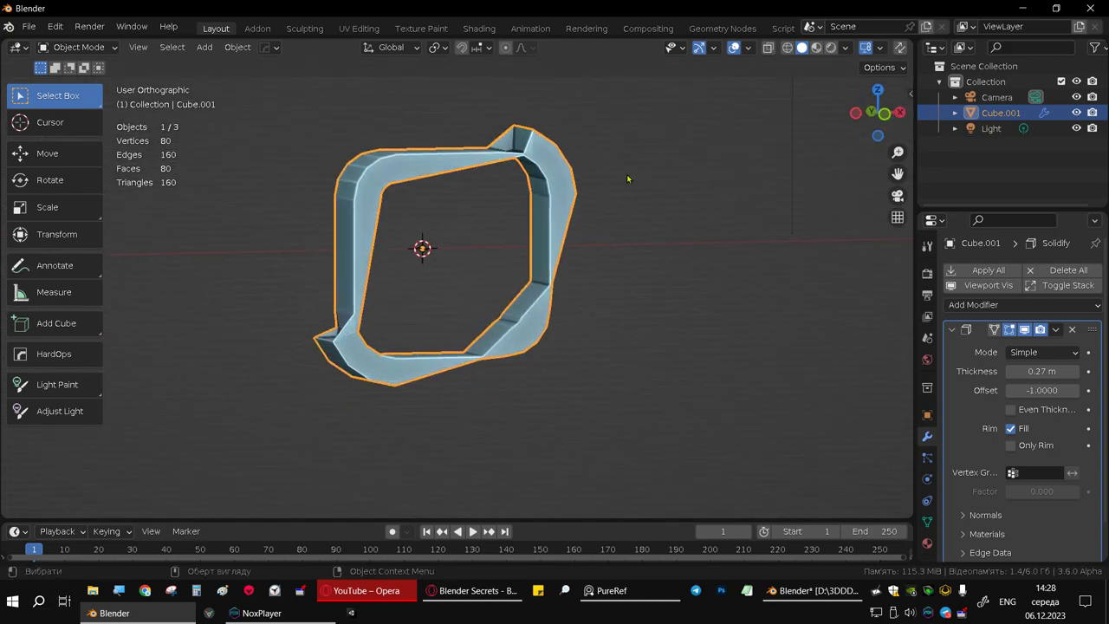
# Step: Re-enable Face Orientation, hide Solidify in the viewport, and edit the ring's mesh
pyautogui.click(750, 50)
pyautogui.click(675, 367)
pyautogui.moveTo(466, 280); pyautogui.dragTo(638, 337, button='middle')
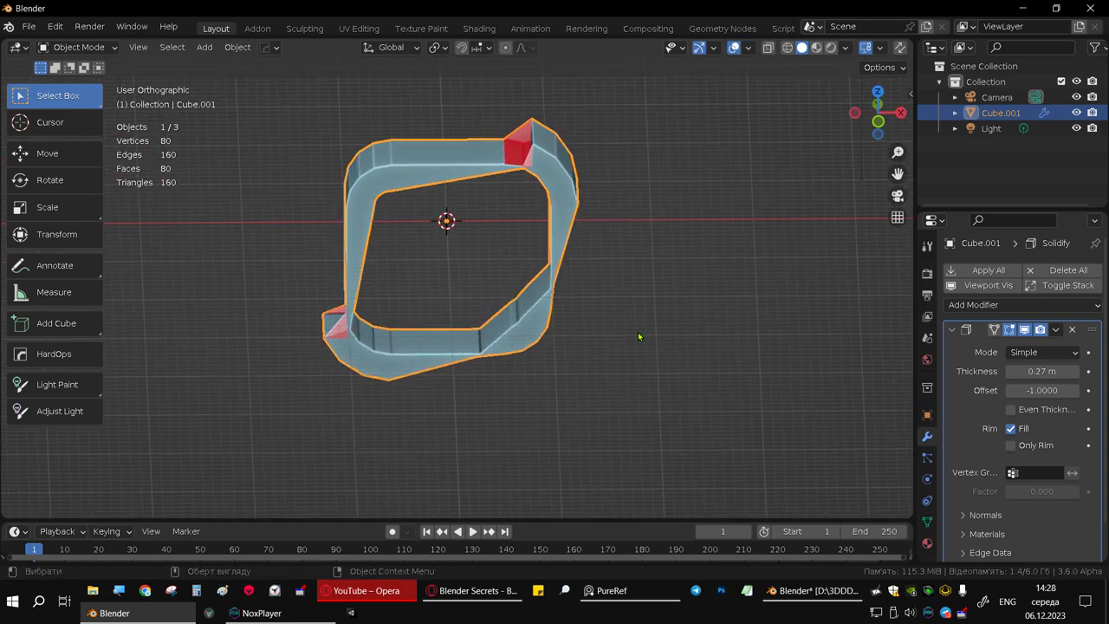
pyautogui.click(1024, 329)
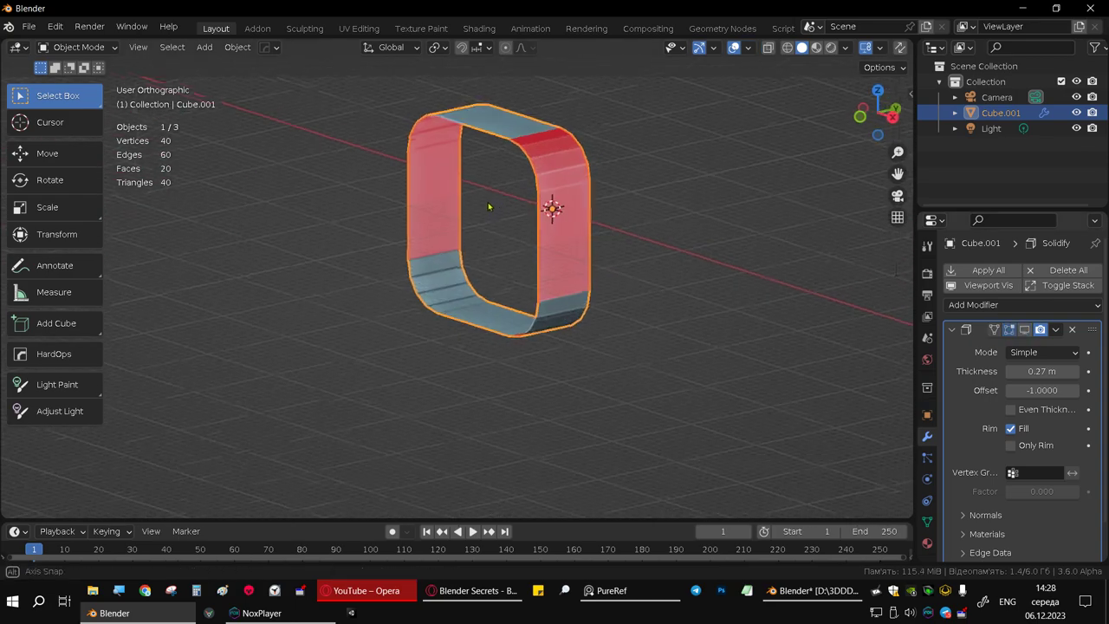
pyautogui.click(531, 249)
pyautogui.moveTo(713, 309)
pyautogui.mouseDown(button='middle')
pyautogui.moveTo(531, 249)
pyautogui.moveTo(410, 185)
pyautogui.moveTo(626, 245)
pyautogui.moveTo(619, 254)
pyautogui.mouseUp(button='middle')
pyautogui.click(543, 339)
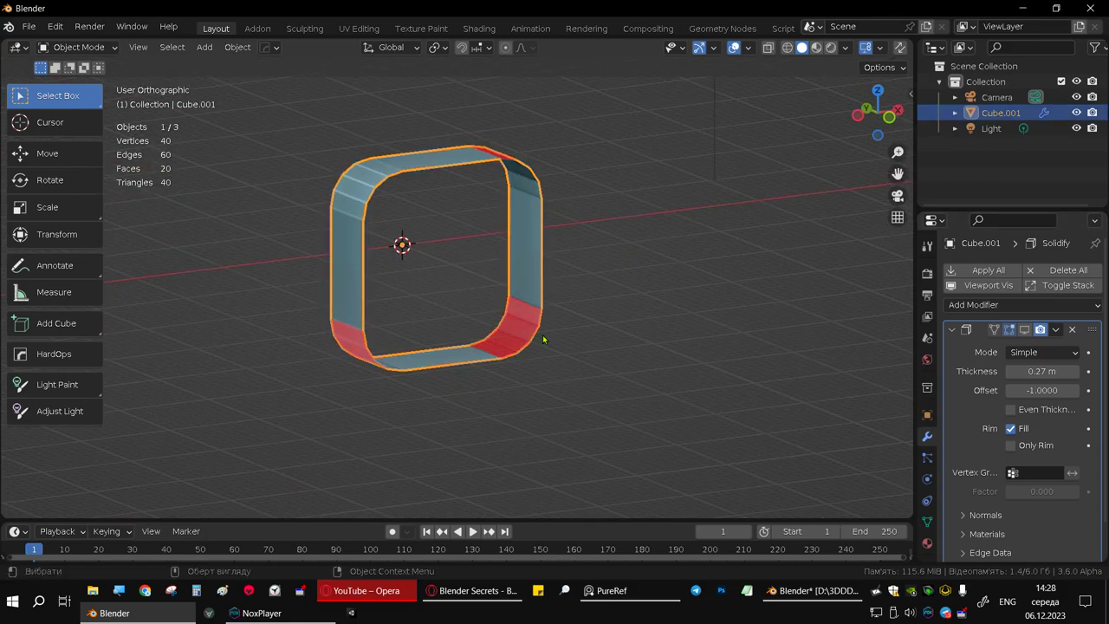
pyautogui.moveTo(517, 312)
pyautogui.mouseDown(button='middle')
pyautogui.moveTo(486, 320)
pyautogui.moveTo(494, 297)
pyautogui.mouseUp(button='middle')
pyautogui.press('Tab')
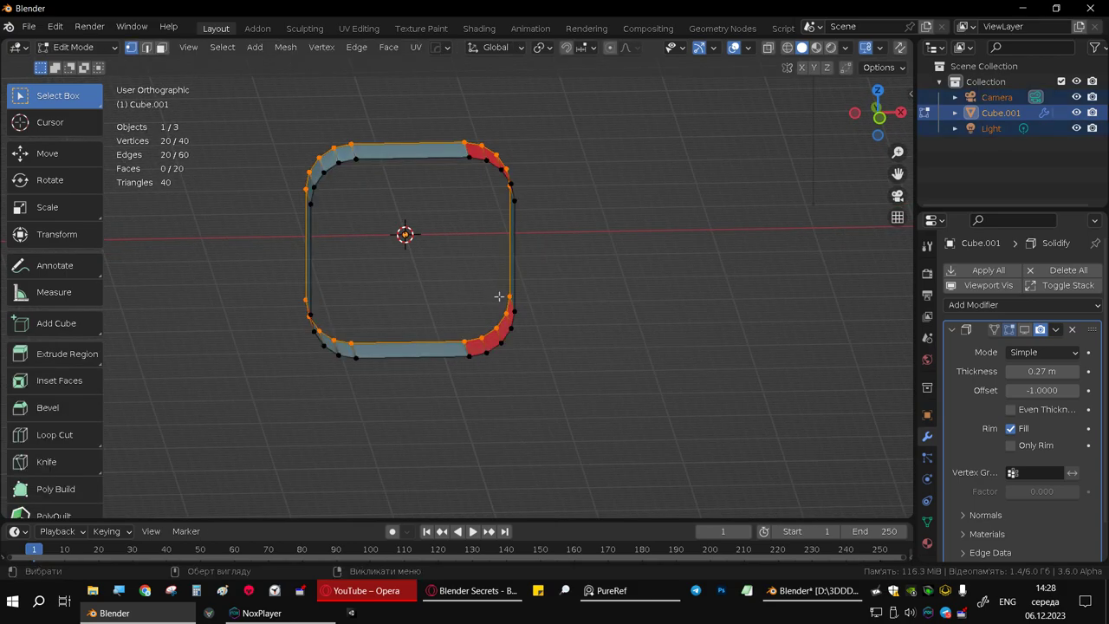
# Step: Recalculate all the ring's normals to face outside, then return to Object Mode in front view
pyautogui.press('a')
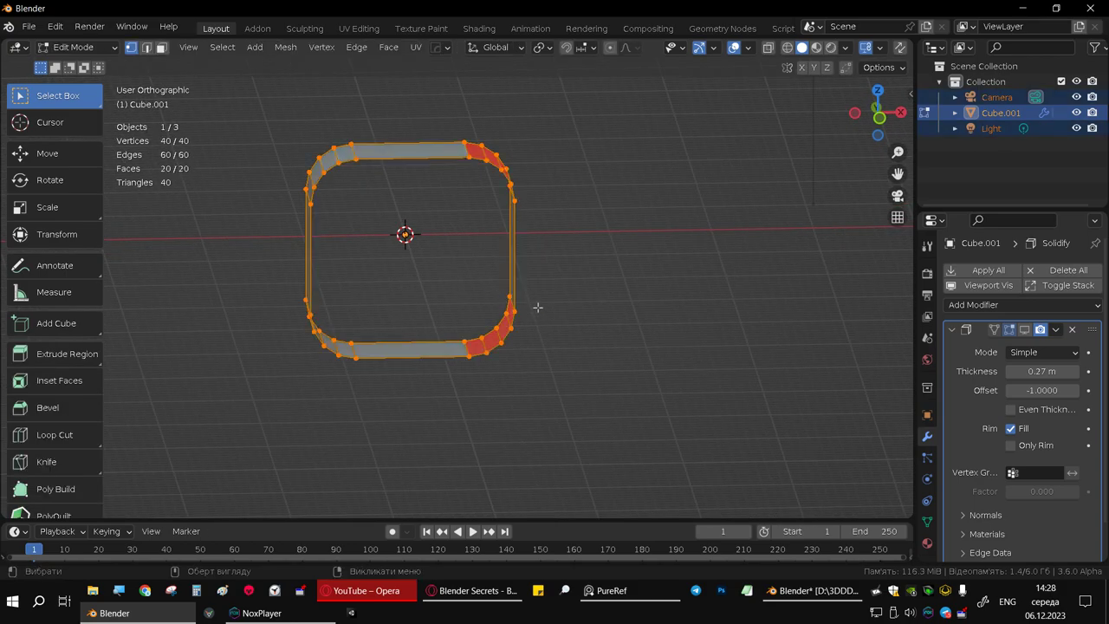
pyautogui.hotkey('alt', 'n')
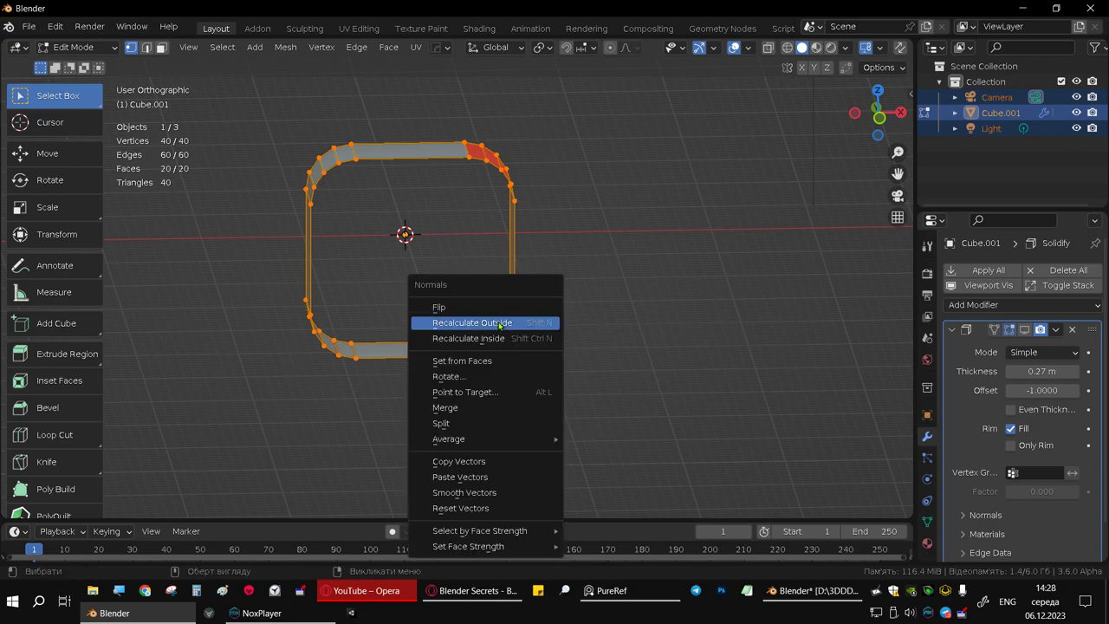
pyautogui.click(500, 325)
pyautogui.press('Tab')
pyautogui.moveTo(546, 302)
pyautogui.mouseDown(button='middle')
pyautogui.moveTo(313, 255)
pyautogui.moveTo(526, 270)
pyautogui.mouseUp(button='middle')
pyautogui.press('1')
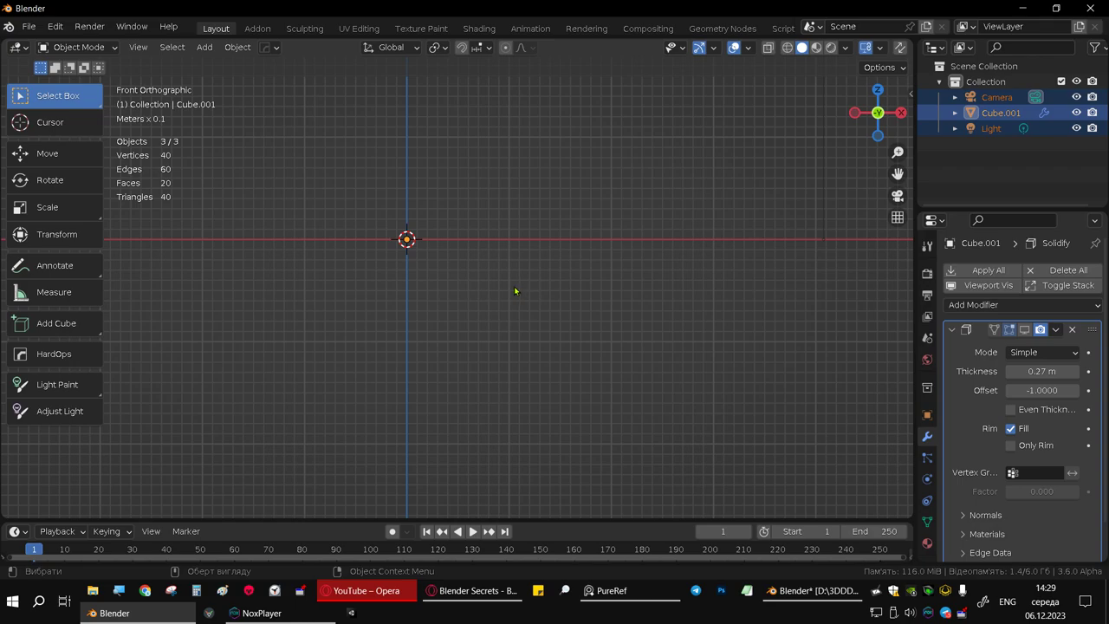
pyautogui.moveTo(492, 282)
pyautogui.mouseDown(button='middle')
pyautogui.moveTo(368, 299)
pyautogui.moveTo(487, 347)
pyautogui.moveTo(518, 277)
pyautogui.moveTo(522, 304)
pyautogui.moveTo(675, 240)
pyautogui.moveTo(497, 260)
pyautogui.moveTo(330, 254)
pyautogui.moveTo(502, 387)
pyautogui.mouseUp(button='middle')
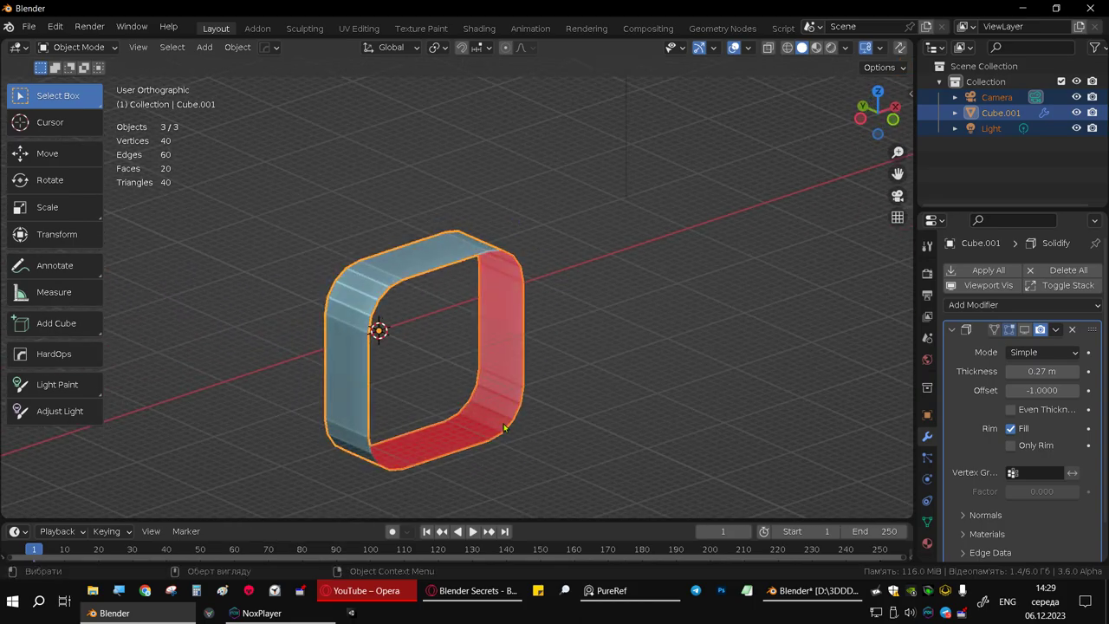
pyautogui.moveTo(440, 402)
pyautogui.mouseDown(button='middle')
pyautogui.moveTo(228, 260)
pyautogui.moveTo(317, 217)
pyautogui.moveTo(303, 351)
pyautogui.moveTo(416, 235)
pyautogui.mouseUp(button='middle')
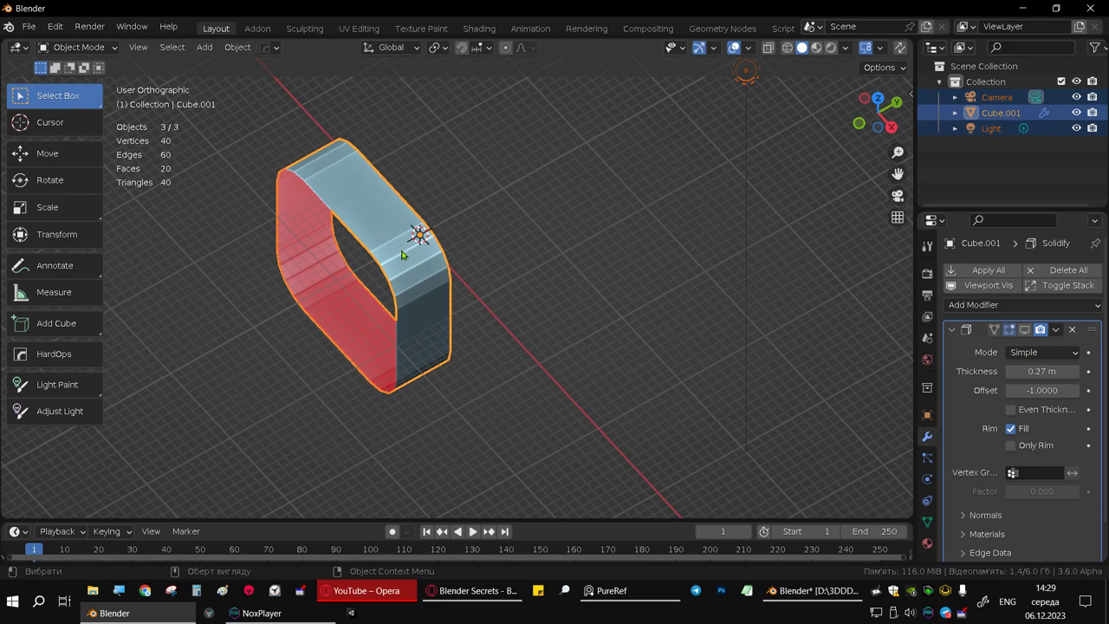
pyautogui.scroll(2, 450, 282)
pyautogui.moveTo(450, 281)
pyautogui.mouseDown(button='middle')
pyautogui.moveTo(511, 236)
pyautogui.moveTo(532, 240)
pyautogui.mouseUp(button='middle')
pyautogui.moveTo(488, 179)
pyautogui.mouseDown(button='middle')
pyautogui.moveTo(498, 199)
pyautogui.moveTo(487, 224)
pyautogui.moveTo(562, 210)
pyautogui.mouseUp(button='middle')
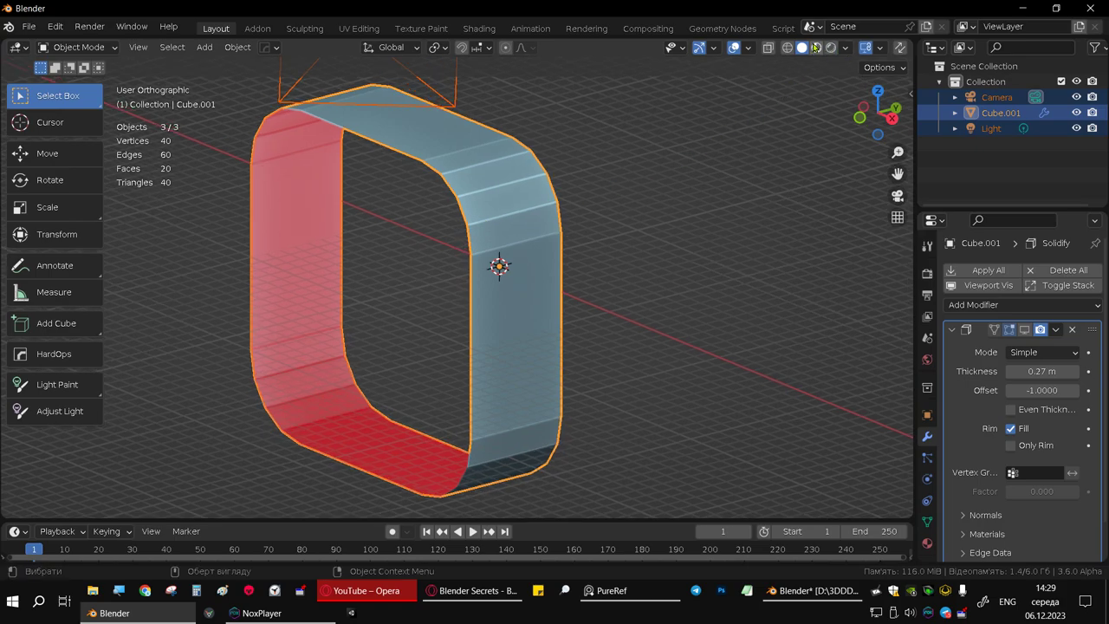
# Step: Set viewport shading to a single colour with the blue MatCap
pyautogui.click(879, 48)
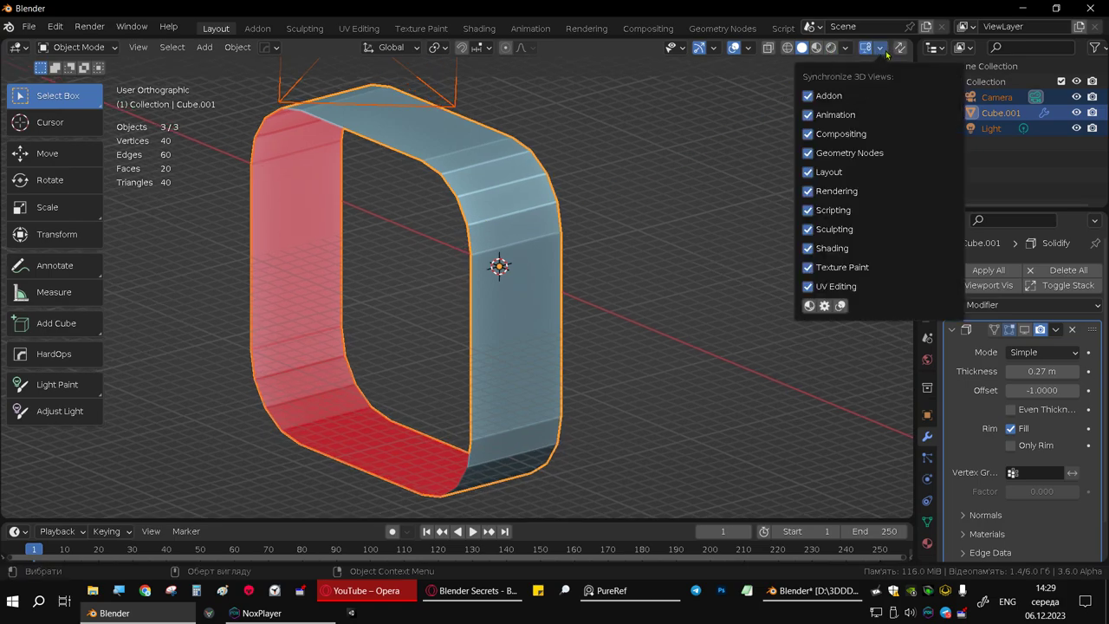
pyautogui.click(887, 53)
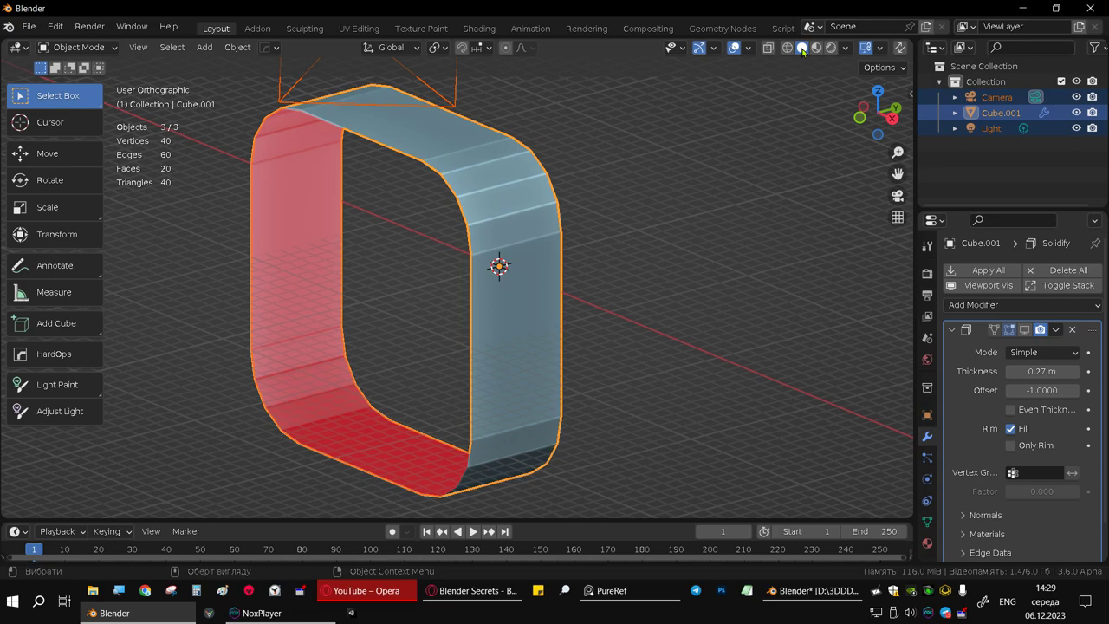
pyautogui.click(843, 50)
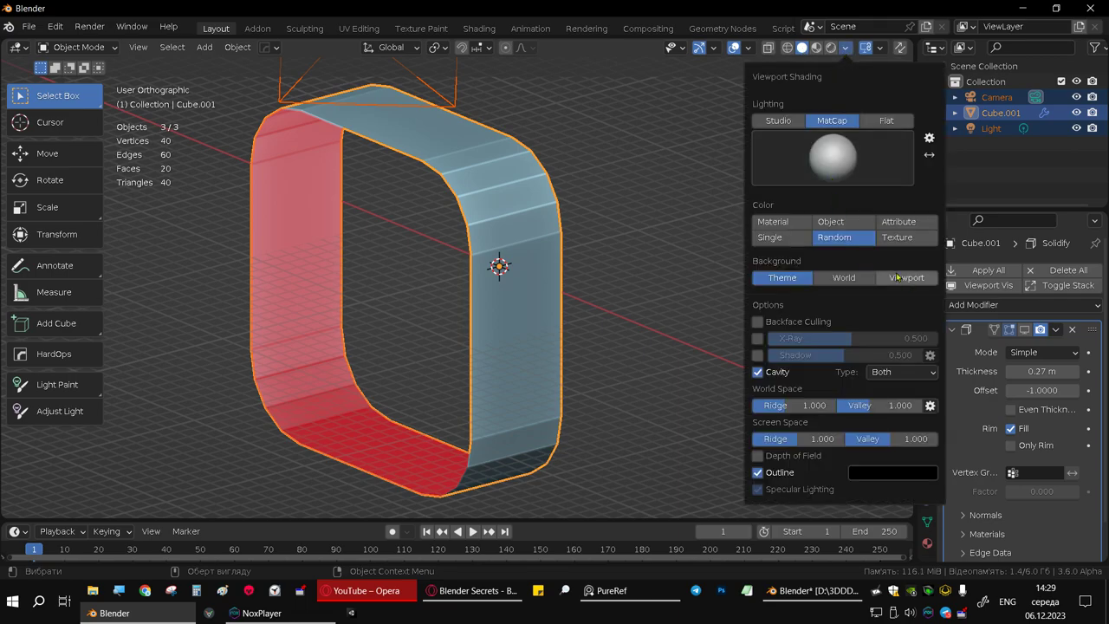
pyautogui.click(780, 238)
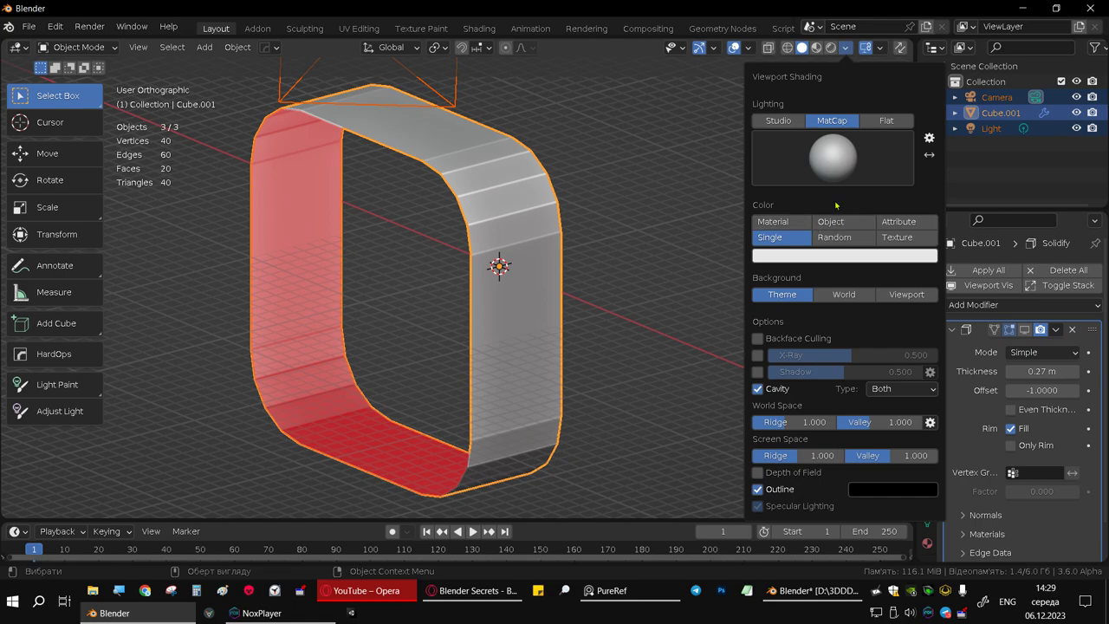
pyautogui.click(831, 173)
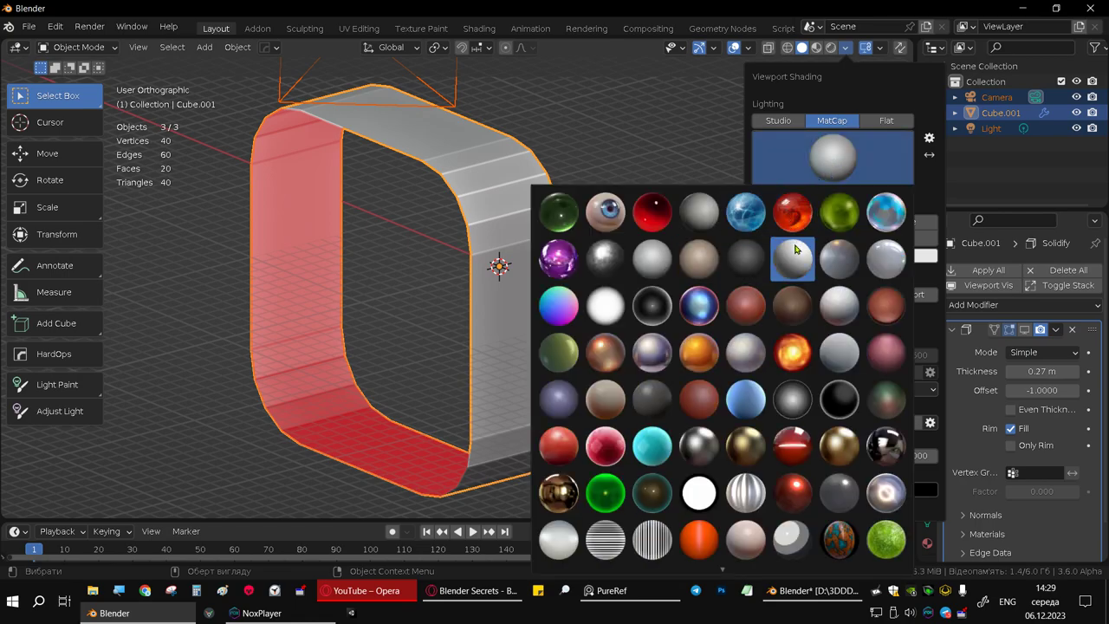
pyautogui.click(752, 394)
# Step: Apply Shade Auto Smooth at 30° to the ring Cube.001
pyautogui.moveTo(462, 271)
pyautogui.mouseDown(button='middle')
pyautogui.moveTo(447, 272)
pyautogui.moveTo(519, 234)
pyautogui.moveTo(389, 228)
pyautogui.moveTo(448, 137)
pyautogui.moveTo(602, 266)
pyautogui.moveTo(661, 220)
pyautogui.moveTo(534, 275)
pyautogui.mouseUp(button='middle')
pyautogui.click(519, 234)
pyautogui.rightClick(518, 234)
pyautogui.click(472, 210)
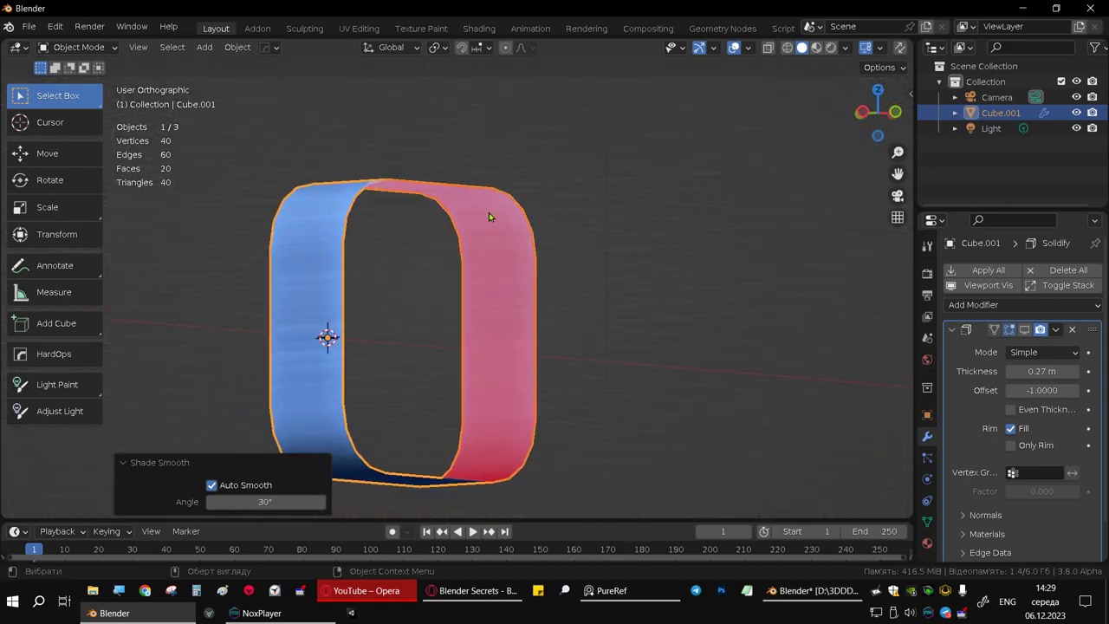
pyautogui.moveTo(435, 407)
pyautogui.keyDown('shift'); pyautogui.mouseDown(button='middle')
pyautogui.moveTo(529, 310)
pyautogui.moveTo(534, 280)
pyautogui.moveTo(369, 386)
pyautogui.moveTo(404, 334)
pyautogui.moveTo(462, 339)
pyautogui.moveTo(643, 139)
pyautogui.mouseUp(button='middle'); pyautogui.keyUp('shift')
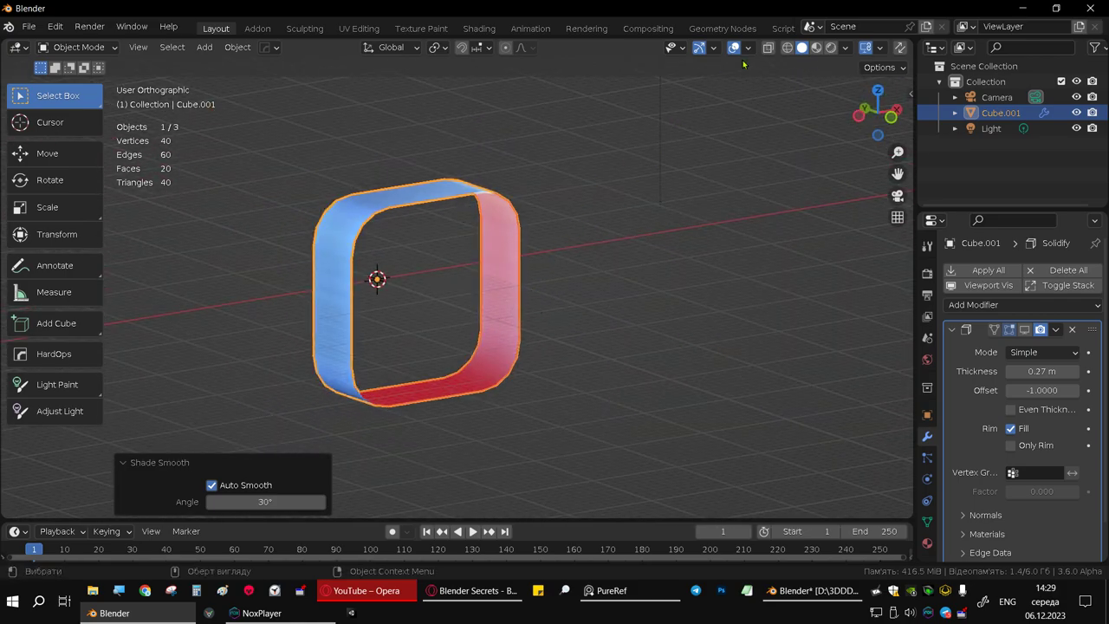
pyautogui.click(748, 47)
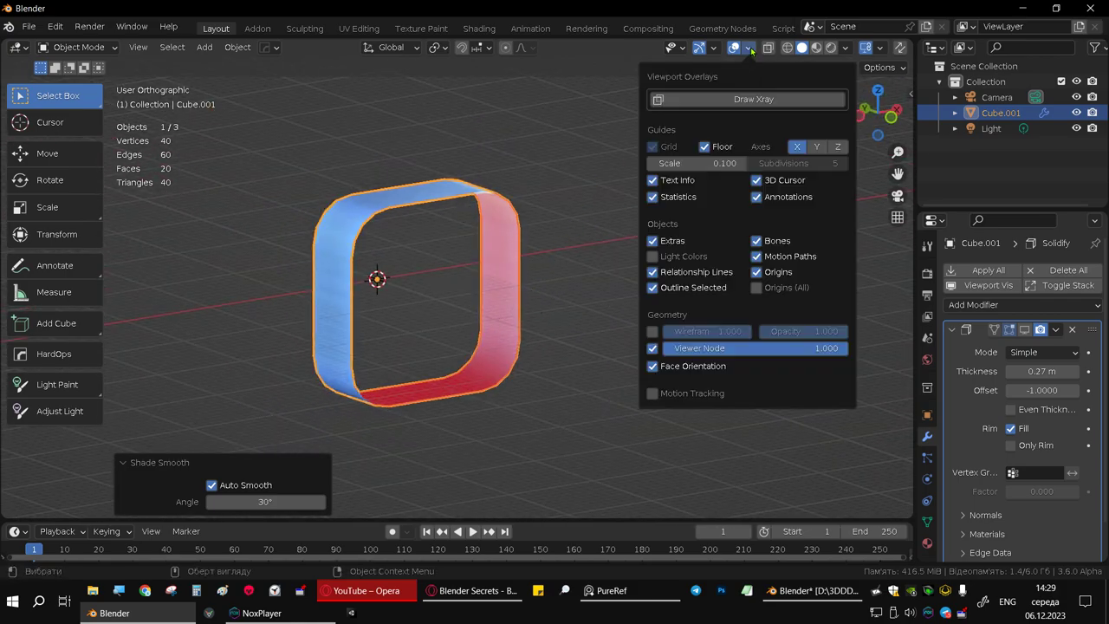
pyautogui.click(658, 368)
pyautogui.moveTo(539, 301); pyautogui.dragTo(478, 324, button='middle')
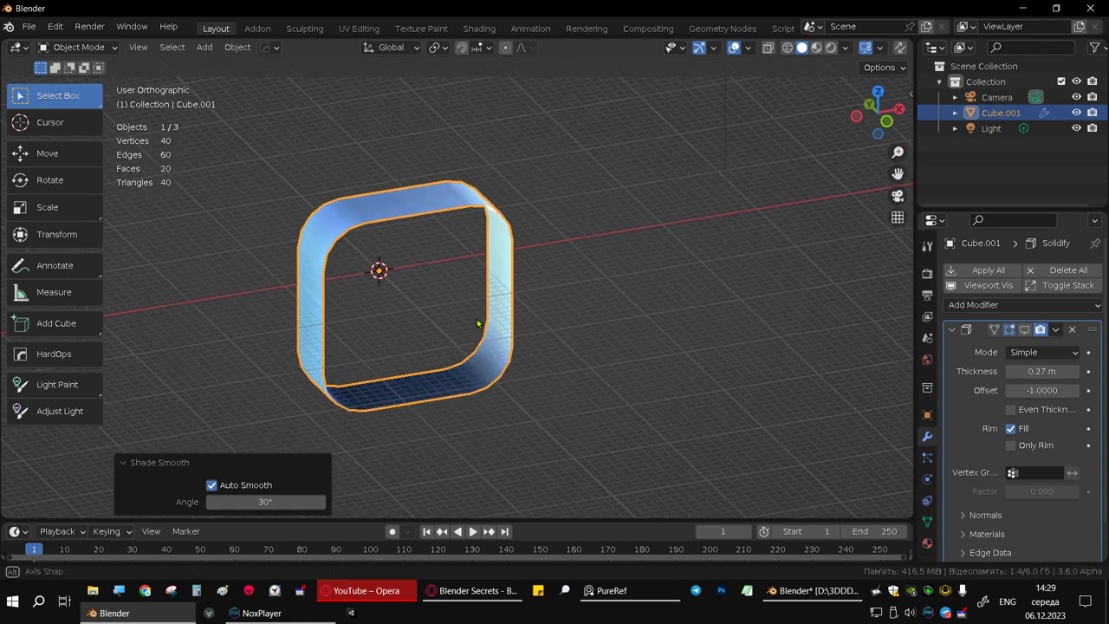
pyautogui.click(745, 47)
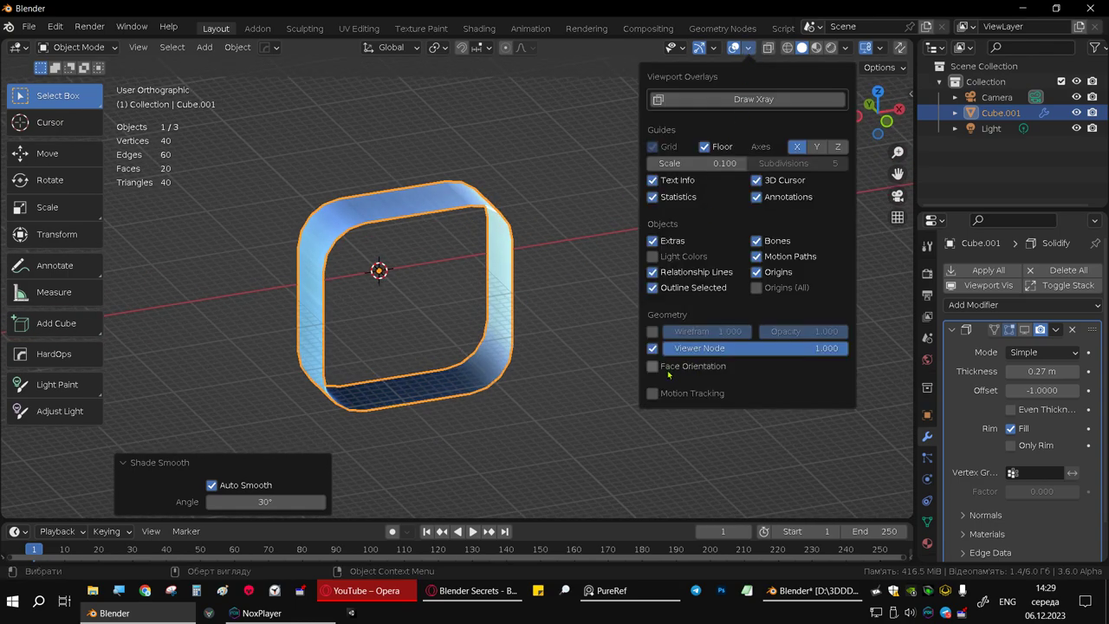
pyautogui.click(668, 373)
pyautogui.moveTo(536, 286)
pyautogui.mouseDown(button='middle')
pyautogui.moveTo(346, 264)
pyautogui.moveTo(531, 157)
pyautogui.mouseUp(button='middle')
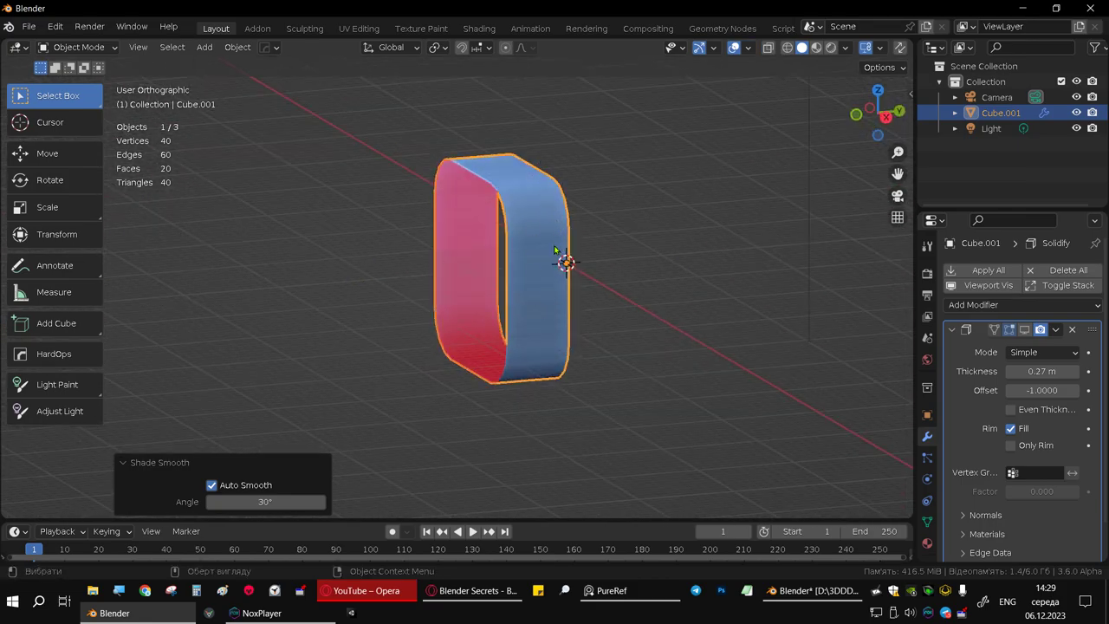
pyautogui.moveTo(518, 274)
pyautogui.mouseDown(button='middle')
pyautogui.moveTo(500, 251)
pyautogui.moveTo(374, 239)
pyautogui.moveTo(757, 277)
pyautogui.moveTo(794, 252)
pyautogui.moveTo(609, 252)
pyautogui.moveTo(557, 267)
pyautogui.moveTo(480, 250)
pyautogui.mouseUp(button='middle')
pyautogui.press('Tab')
pyautogui.scroll(3, 481, 251)
pyautogui.scroll(2, 493, 238)
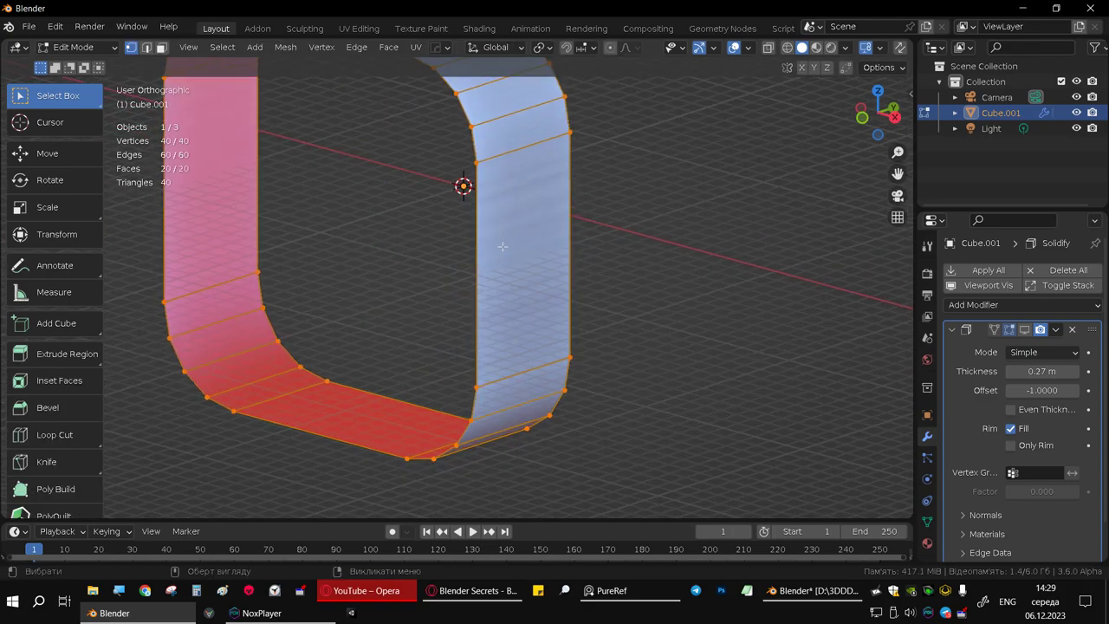
pyautogui.keyDown('alt'); pyautogui.click(479, 239); pyautogui.keyUp('alt')
pyautogui.moveTo(478, 239)
pyautogui.mouseDown(button='middle')
pyautogui.moveTo(414, 235)
pyautogui.moveTo(565, 295)
pyautogui.mouseUp(button='middle')
pyautogui.press('f')
pyautogui.doubleClick(595, 297)
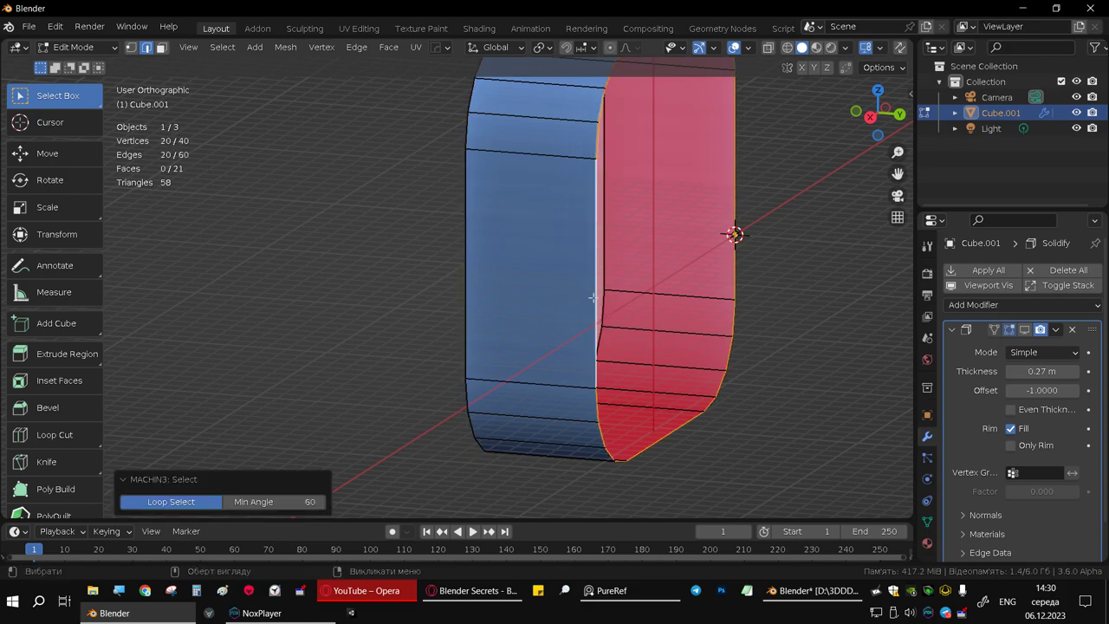
pyautogui.press('f')
pyautogui.moveTo(593, 297)
pyautogui.mouseDown(button='middle')
pyautogui.moveTo(708, 272)
pyautogui.moveTo(690, 283)
pyautogui.mouseUp(button='middle')
pyautogui.hotkey('ctrl', 'z')
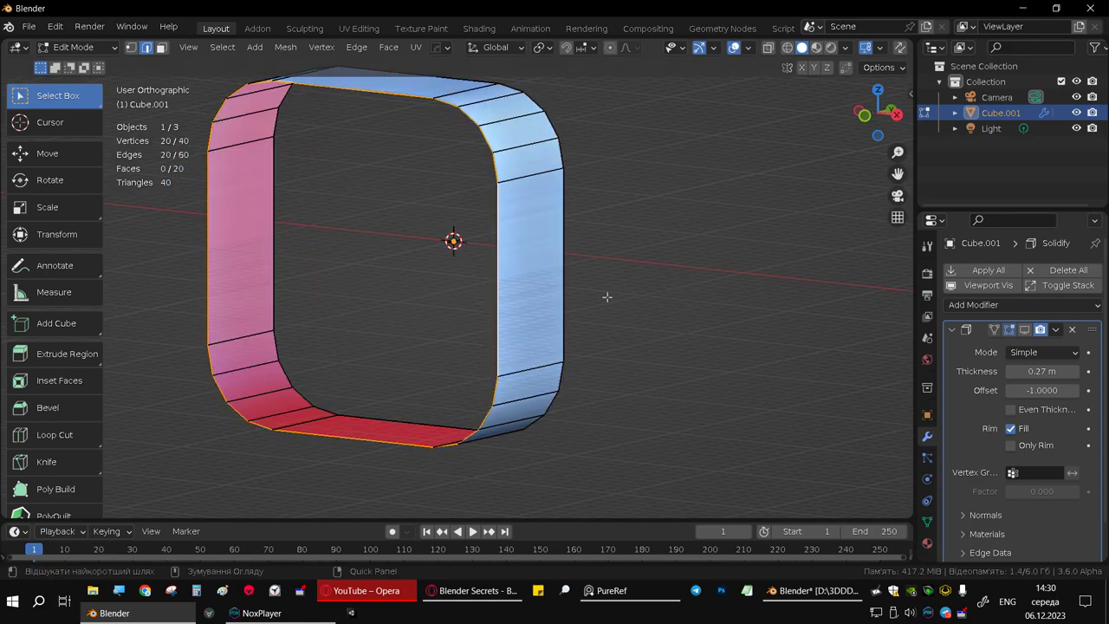
pyautogui.press('Tab')
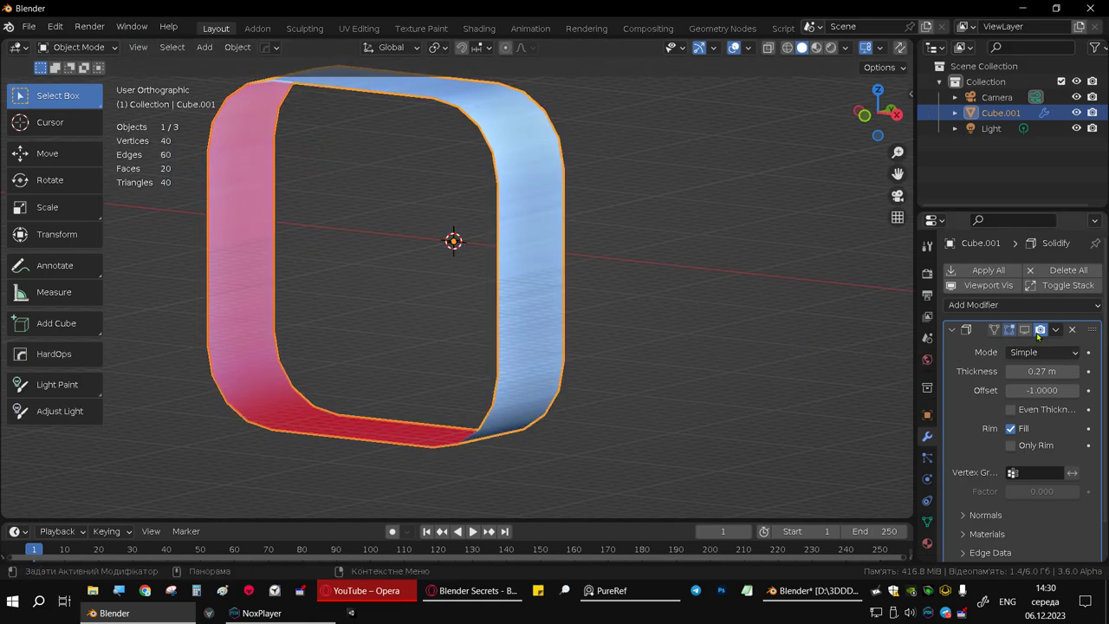
# Step: Show and apply the Solidify modifier, leaving an 80-vertex thick ring open in Edit Mode
pyautogui.click(1024, 329)
pyautogui.moveTo(465, 269)
pyautogui.mouseDown(button='middle')
pyautogui.moveTo(623, 242)
pyautogui.moveTo(636, 325)
pyautogui.moveTo(475, 258)
pyautogui.moveTo(430, 268)
pyautogui.moveTo(448, 268)
pyautogui.moveTo(507, 314)
pyautogui.mouseUp(button='middle')
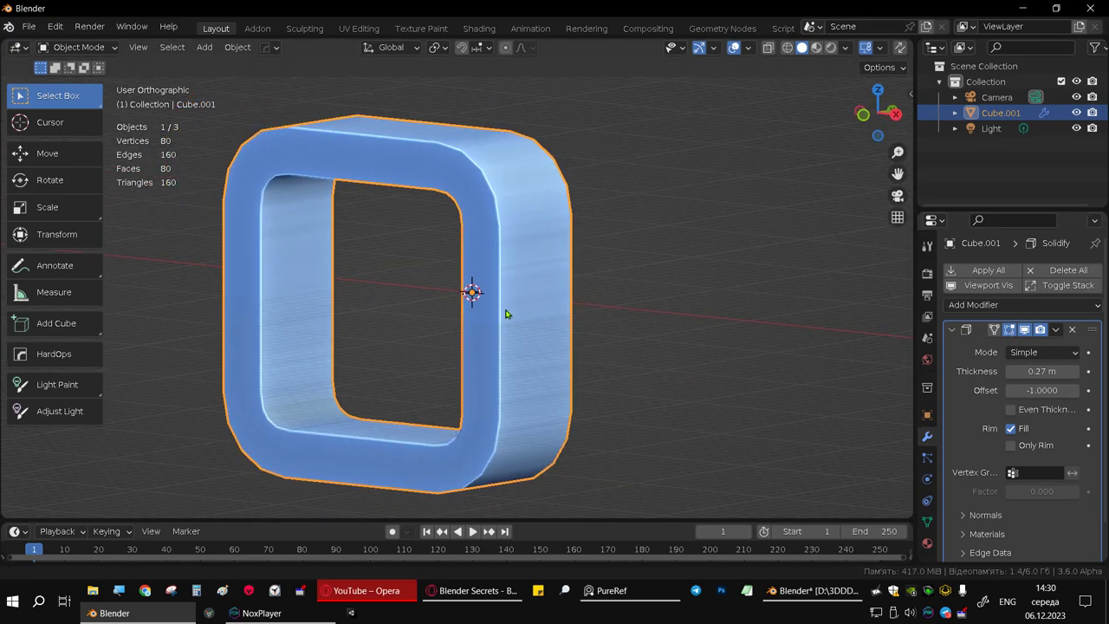
pyautogui.click(984, 269)
pyautogui.press('Tab')
pyautogui.moveTo(534, 284)
pyautogui.mouseDown(button='middle')
pyautogui.moveTo(554, 298)
pyautogui.moveTo(488, 318)
pyautogui.moveTo(520, 294)
pyautogui.moveTo(545, 306)
pyautogui.moveTo(520, 195)
pyautogui.mouseUp(button='middle')
# Step: Add four centred loop cuts around the ring, bringing it to 160 faces
pyautogui.press('3')
pyautogui.click(544, 305)
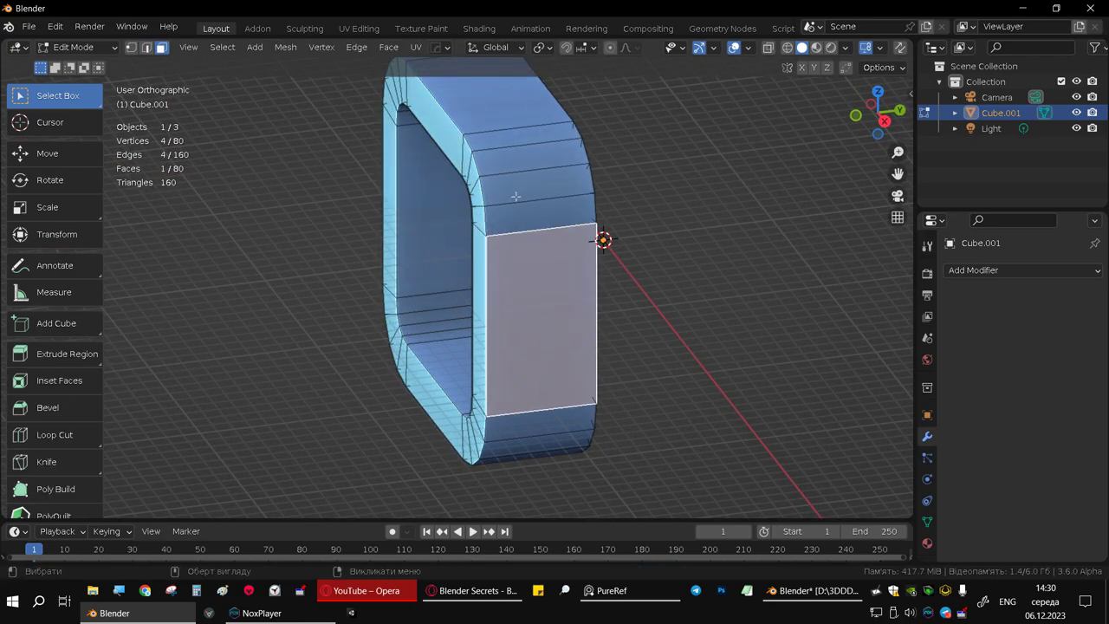
pyautogui.click(528, 196)
pyautogui.hotkey('ctrl', 'r')
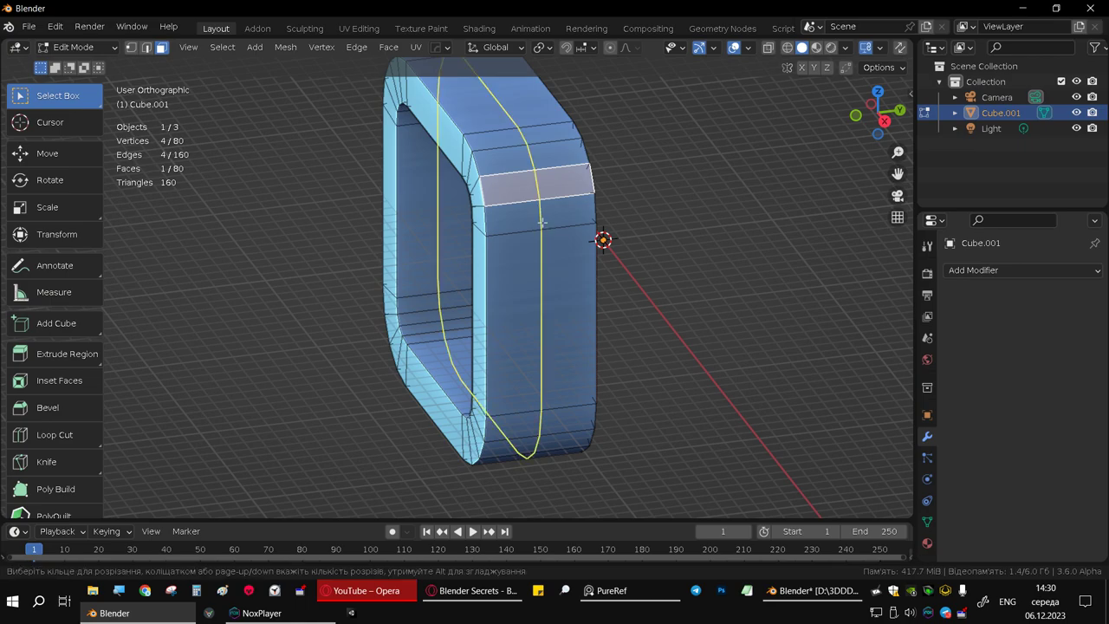
pyautogui.scroll(4, 538, 215)
pyautogui.click(541, 208)
pyautogui.rightClick(553, 190)
# Step: Select three diagonal side faces and flip their normals so they show red
pyautogui.press('2')
pyautogui.press('3')
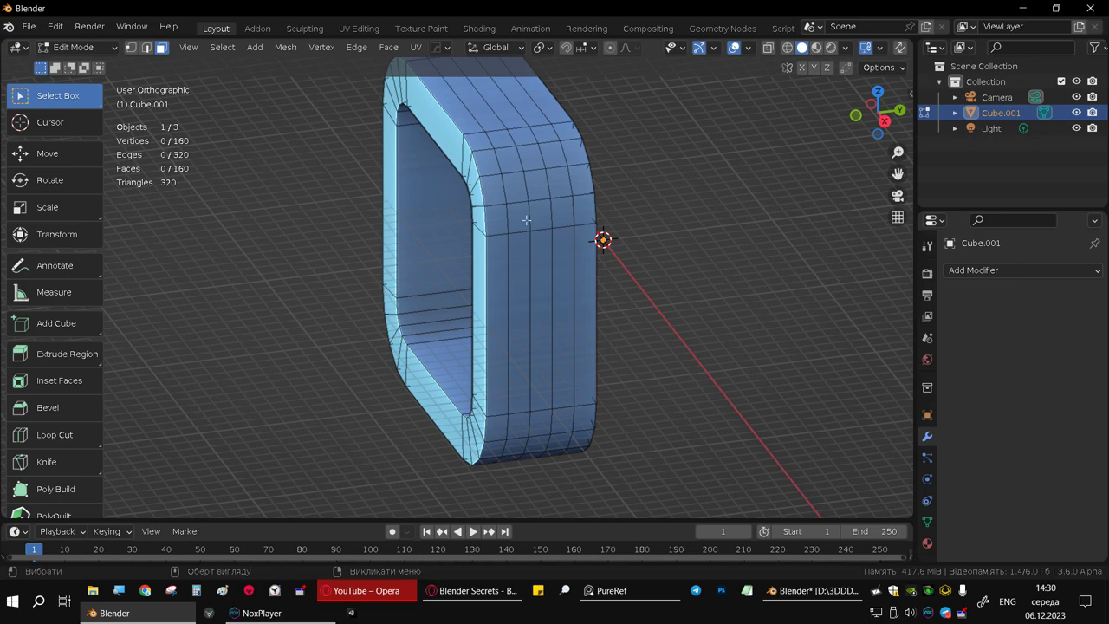
pyautogui.keyDown('shift'); pyautogui.click(541, 188); pyautogui.keyUp('shift')
pyautogui.keyDown('shift'); pyautogui.click(553, 155); pyautogui.keyUp('shift')
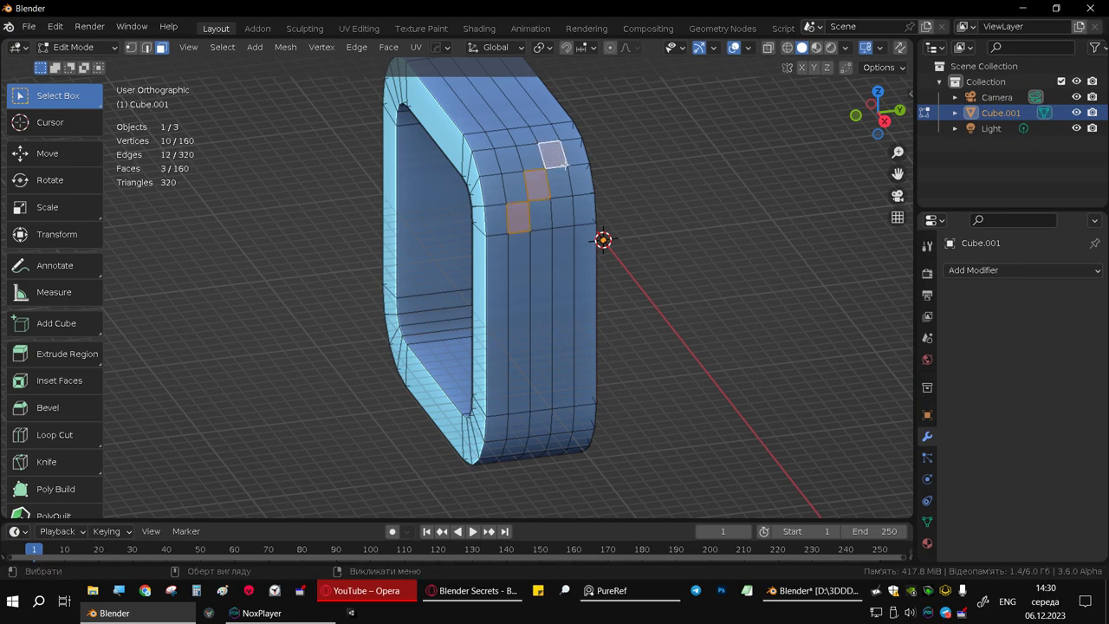
pyautogui.hotkey('alt', 'n')
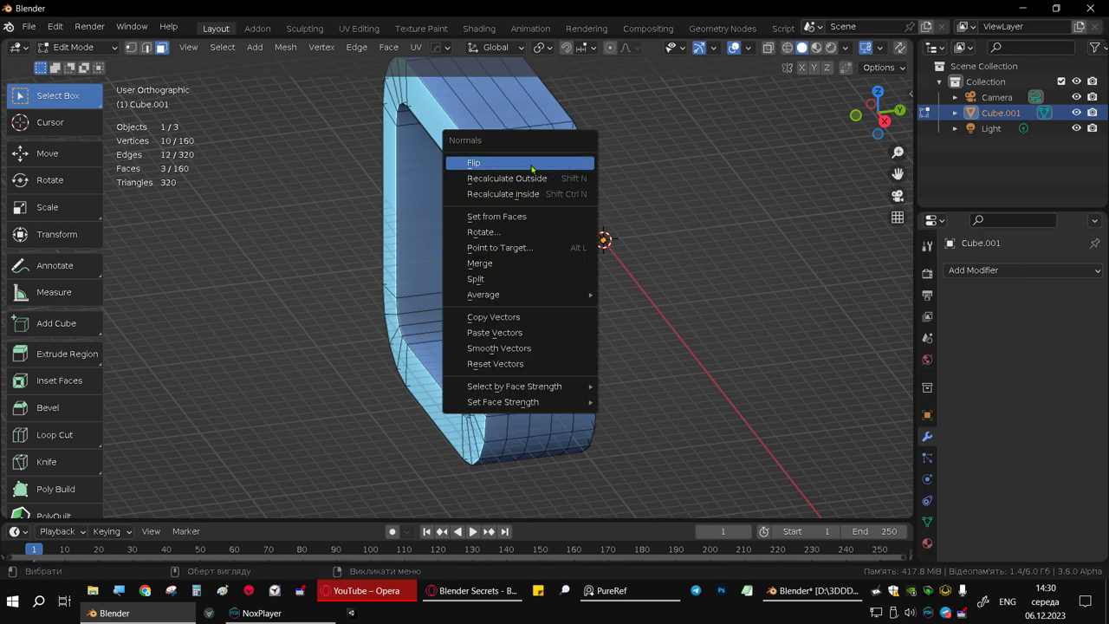
pyautogui.click(551, 162)
# Step: Return to Object Mode and view the ring with its flipped red faces
pyautogui.press('Tab')
pyautogui.scroll(-5, 562, 269)
pyautogui.moveTo(563, 269); pyautogui.dragTo(607, 217, button='middle')
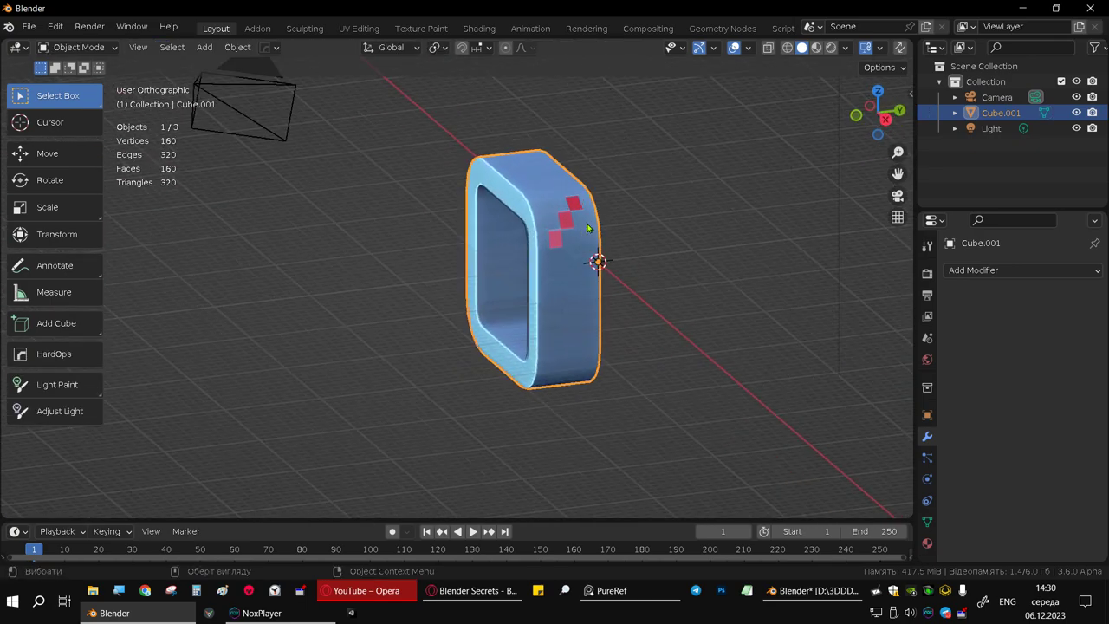
pyautogui.scroll(5, 690, 83)
pyautogui.click(749, 49)
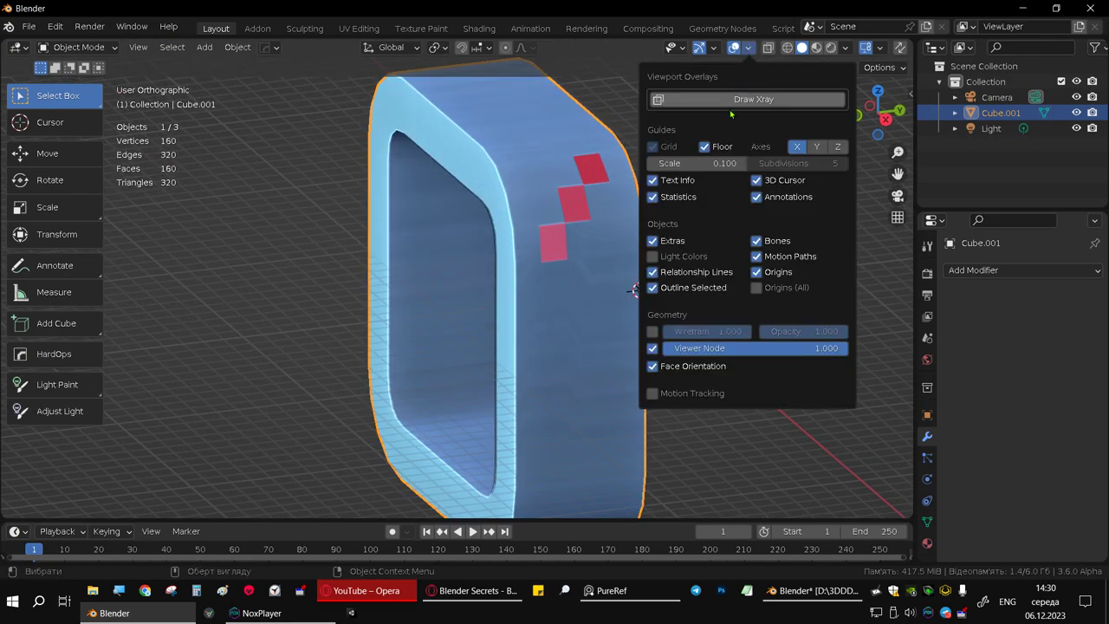
pyautogui.click(661, 364)
pyautogui.moveTo(587, 269)
pyautogui.mouseDown(button='middle')
pyautogui.moveTo(624, 240)
pyautogui.moveTo(427, 258)
pyautogui.moveTo(720, 90)
pyautogui.mouseUp(button='middle')
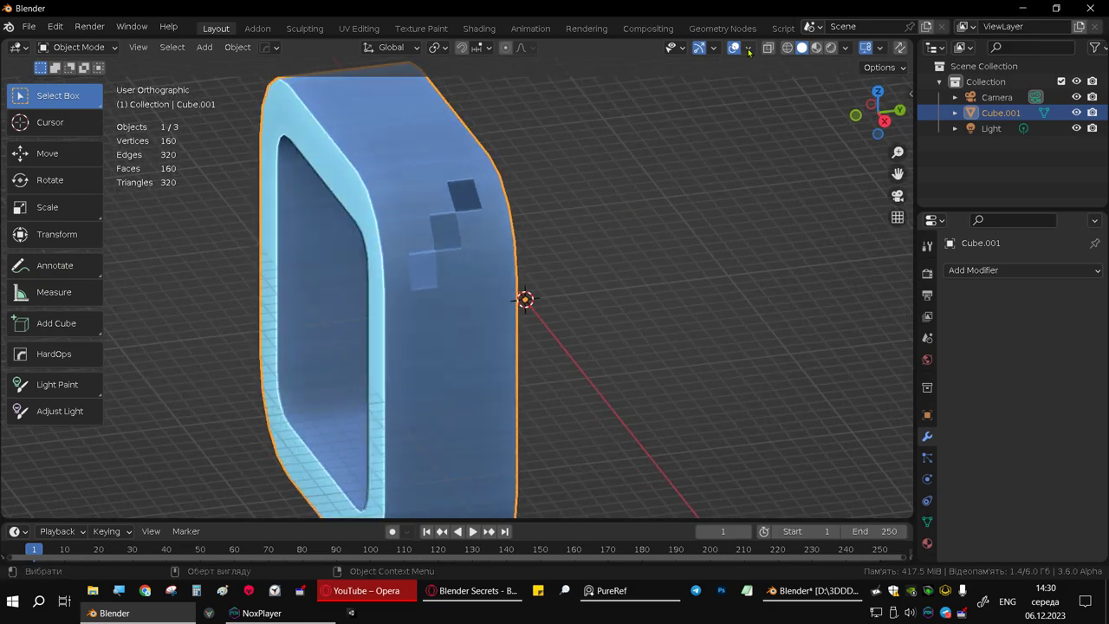
pyautogui.click(748, 49)
pyautogui.click(683, 364)
pyautogui.moveTo(683, 362); pyautogui.dragTo(420, 259, button='middle')
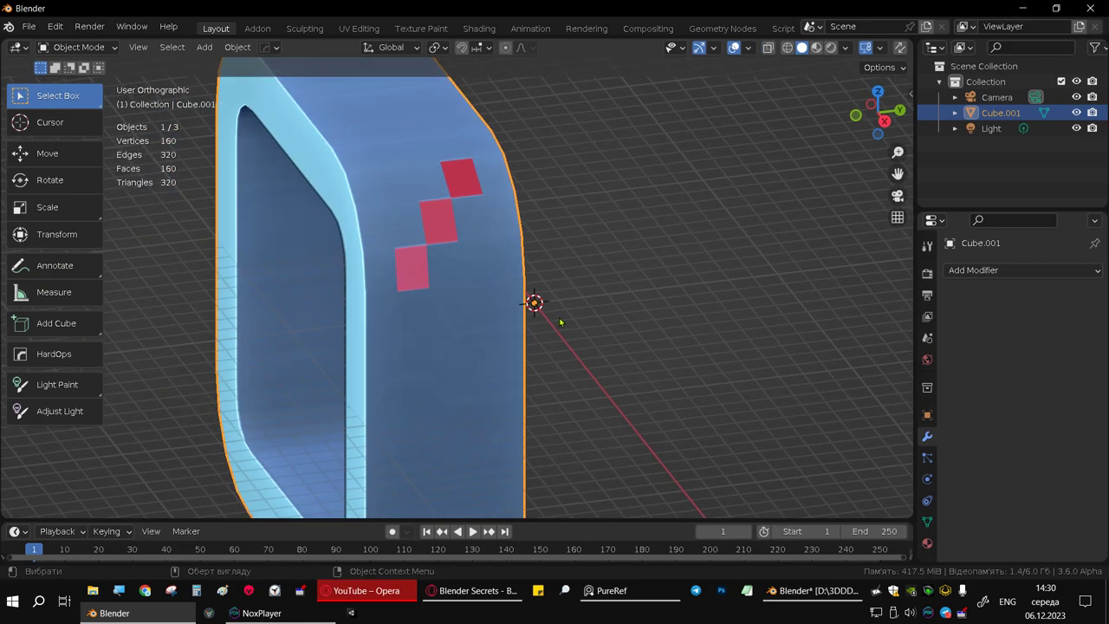
pyautogui.scroll(-2, 425, 278)
pyautogui.moveTo(627, 257); pyautogui.dragTo(463, 164, button='middle')
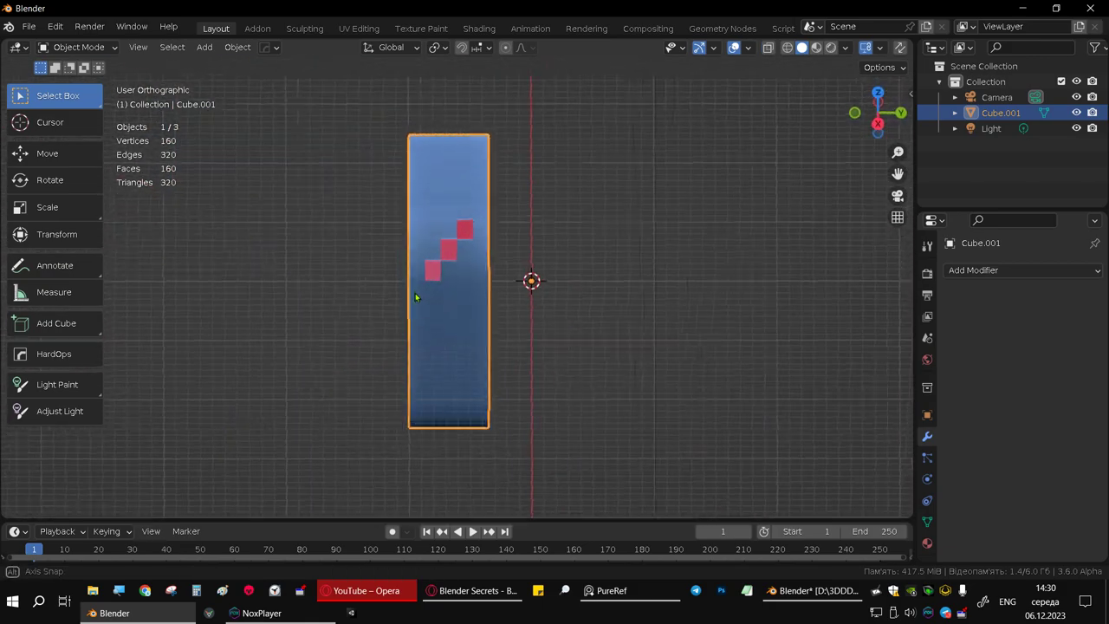
pyautogui.moveTo(421, 259); pyautogui.dragTo(524, 310, button='middle')
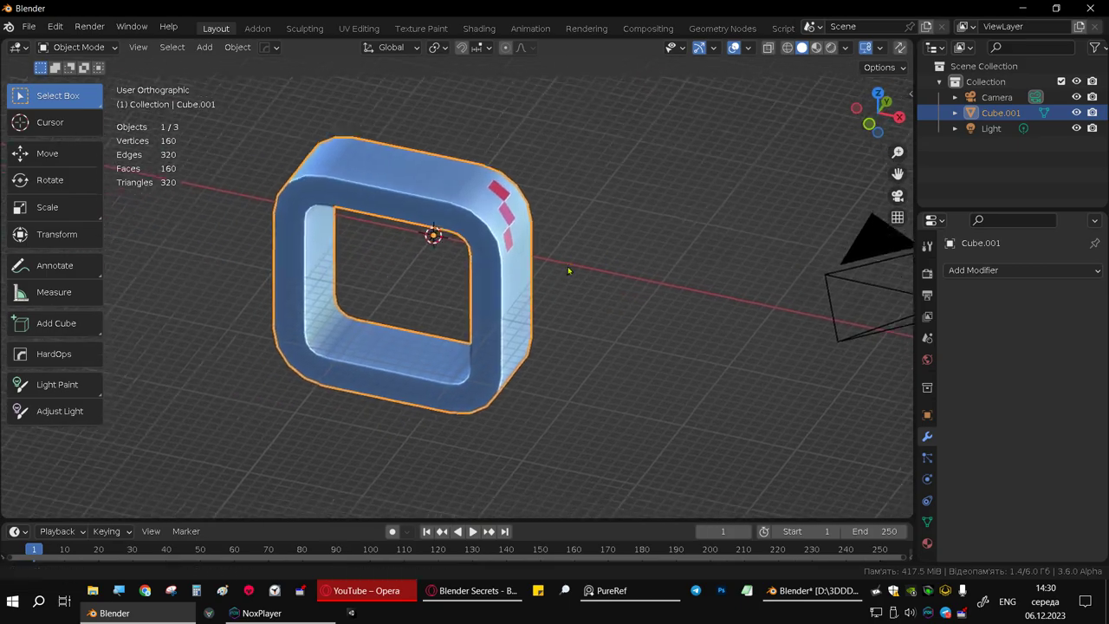
pyautogui.moveTo(524, 309); pyautogui.dragTo(552, 295, button='middle')
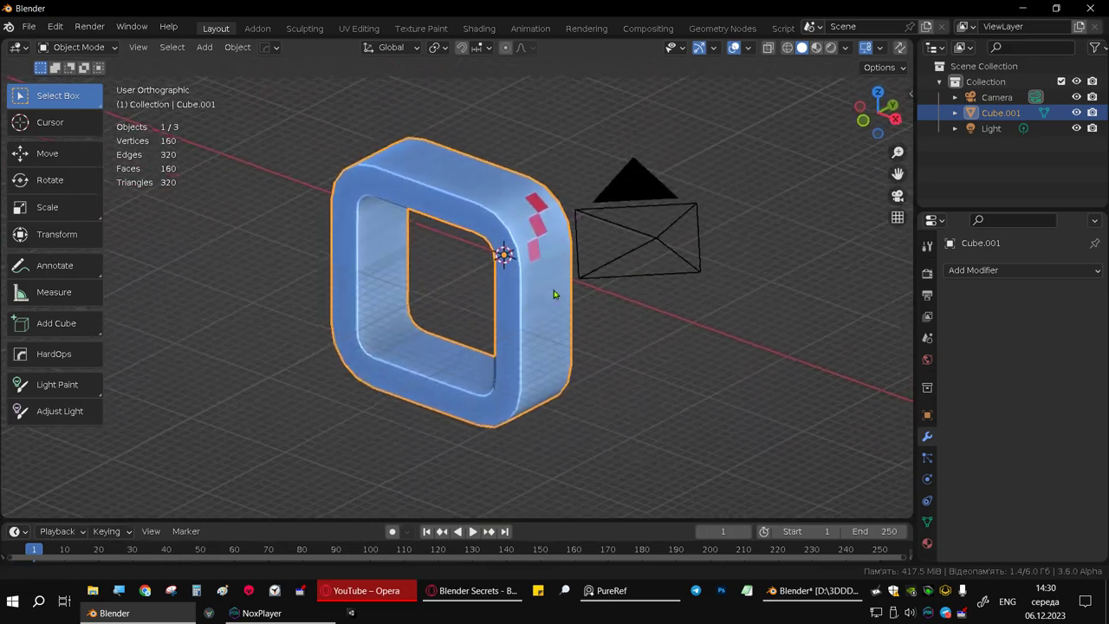